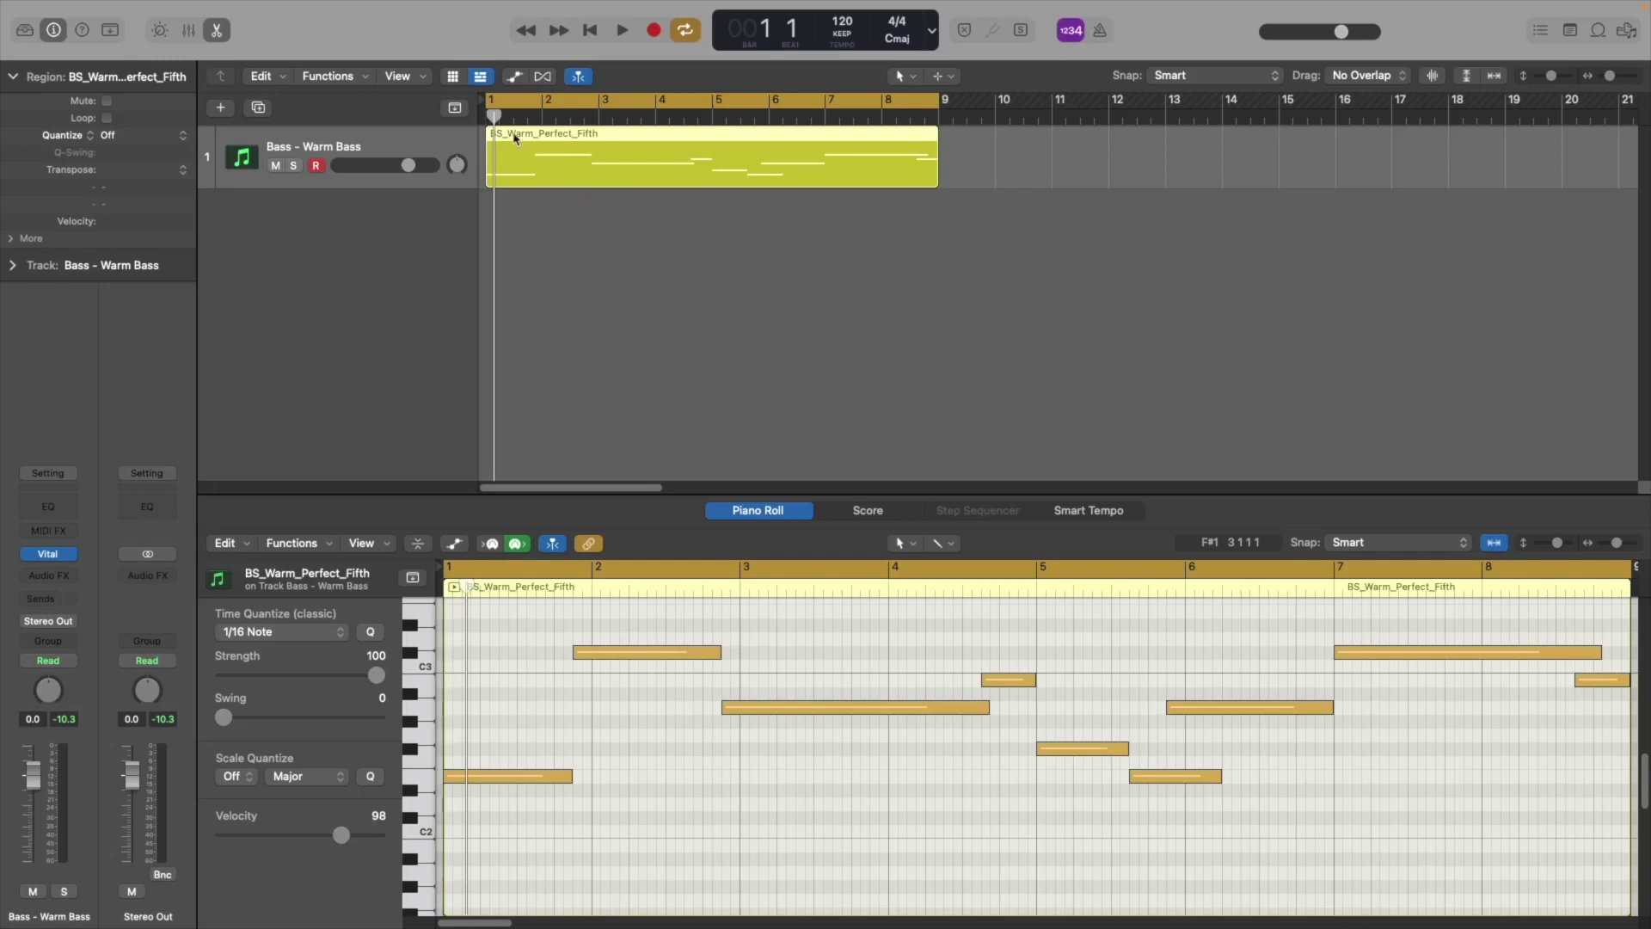
Step: Return the playhead to bar 1 and play the BS_Warm_Perfect_Fifth bass line on Warm Bass
drag(496, 118, 487, 117)
click(508, 131)
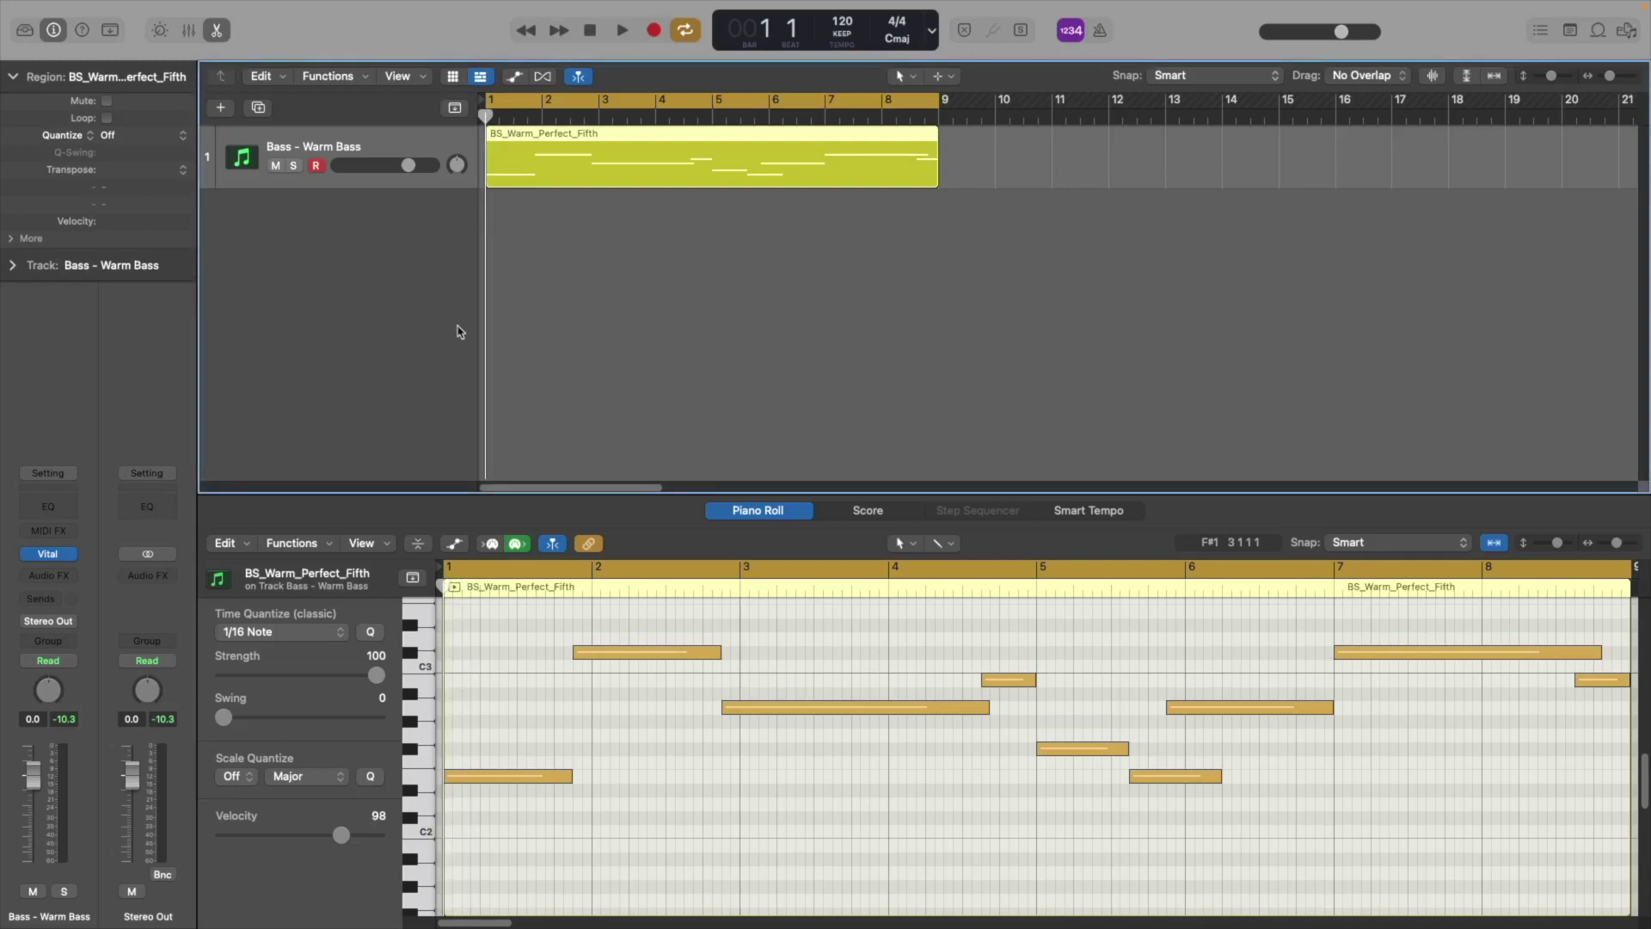
key(space)
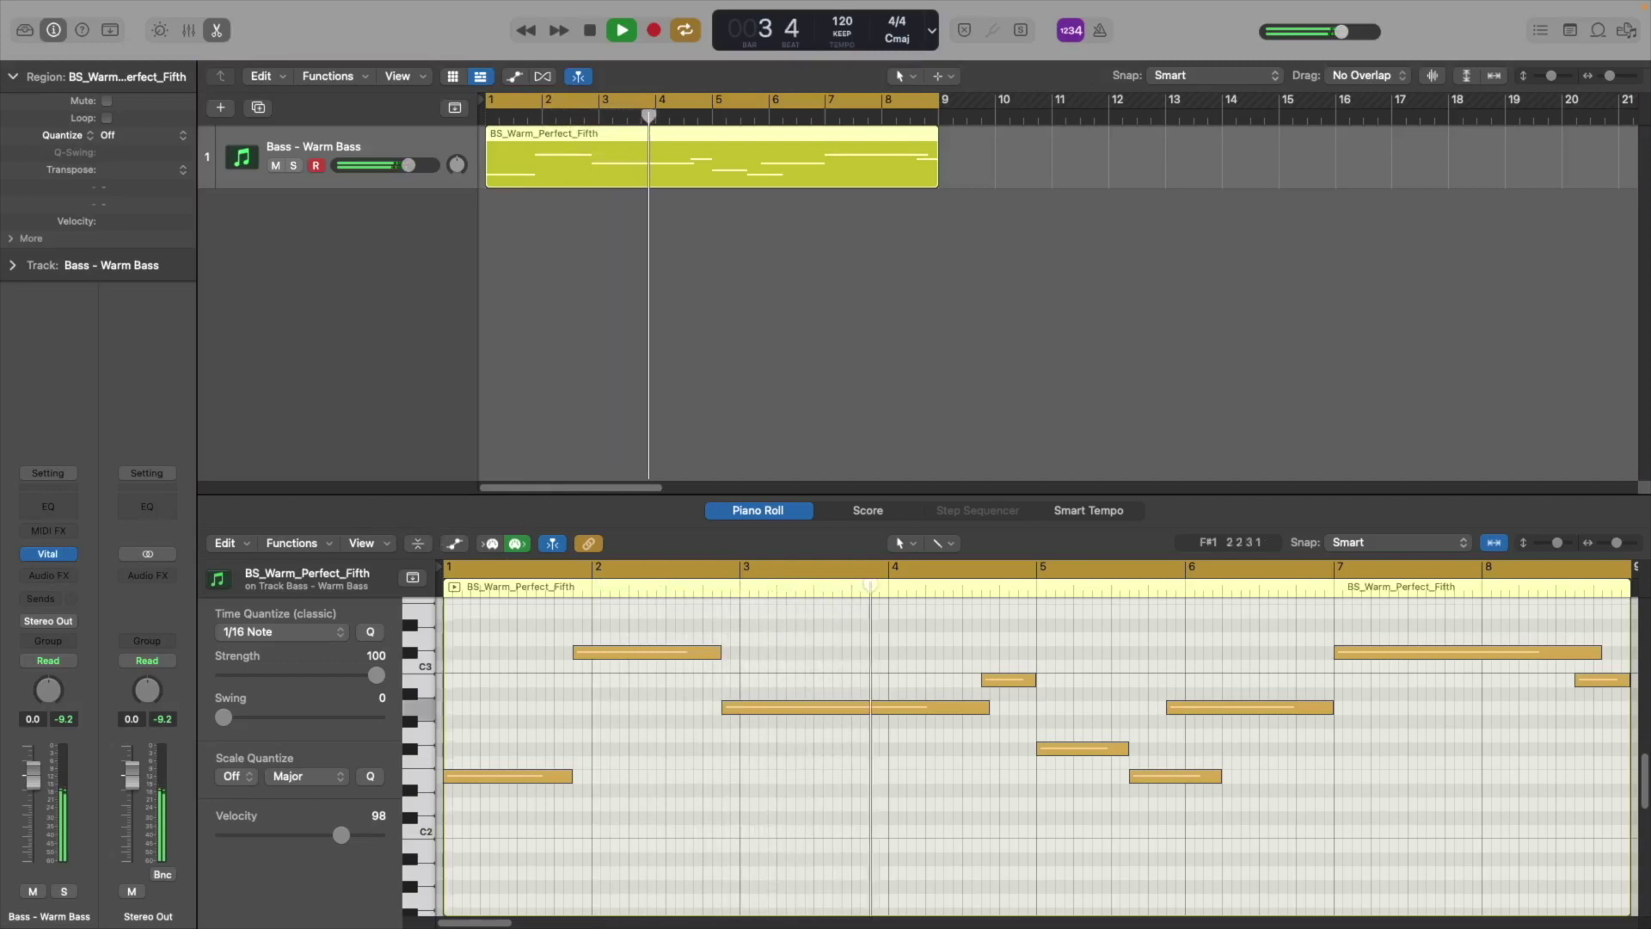
Step: Bring up Vital, tweak Filter 1's cutoff while the bass loops, then stop playback
key(v)
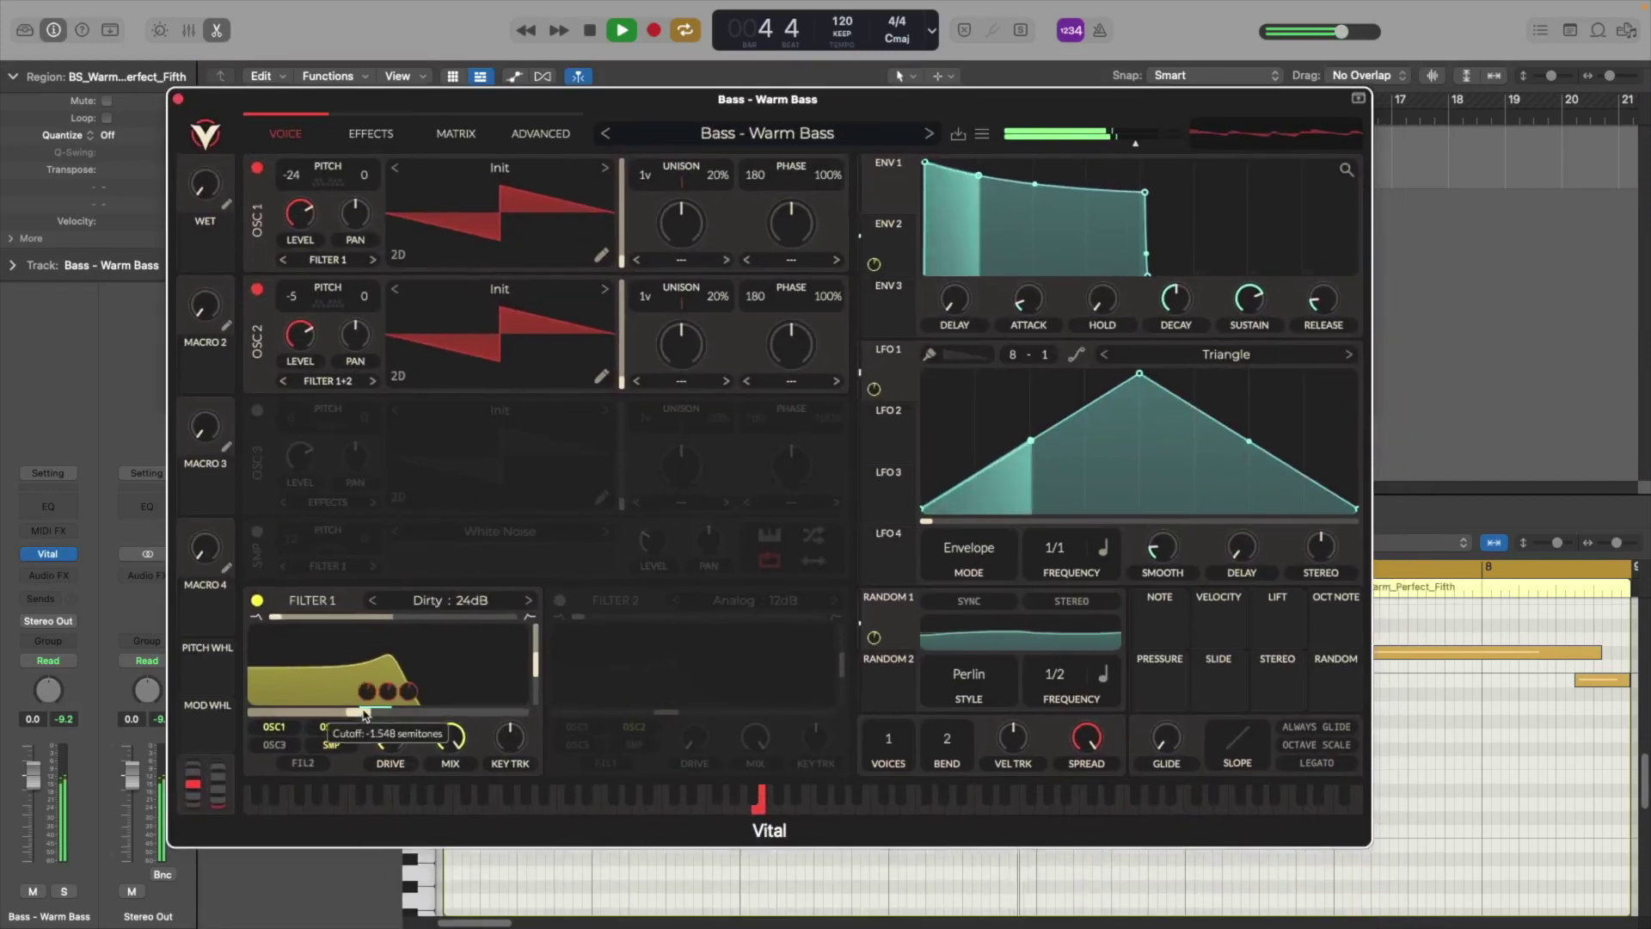
mouse_move(365, 714)
mouse_down()
mouse_move(379, 719)
mouse_move(359, 729)
mouse_move(418, 731)
mouse_move(360, 722)
mouse_up()
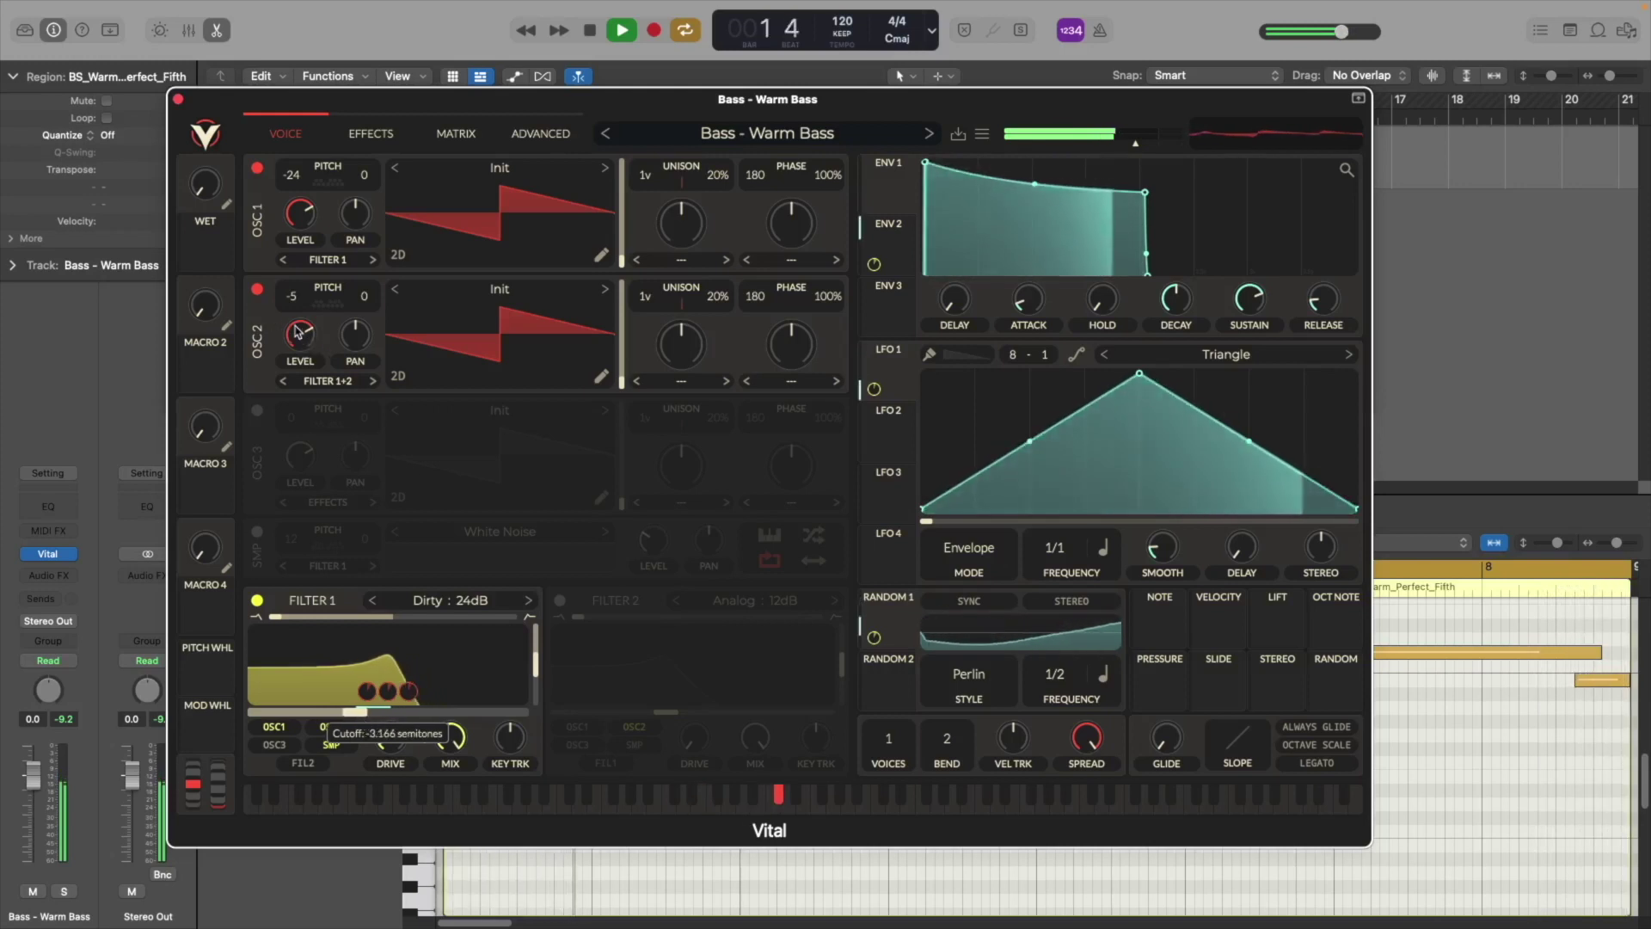
key(space)
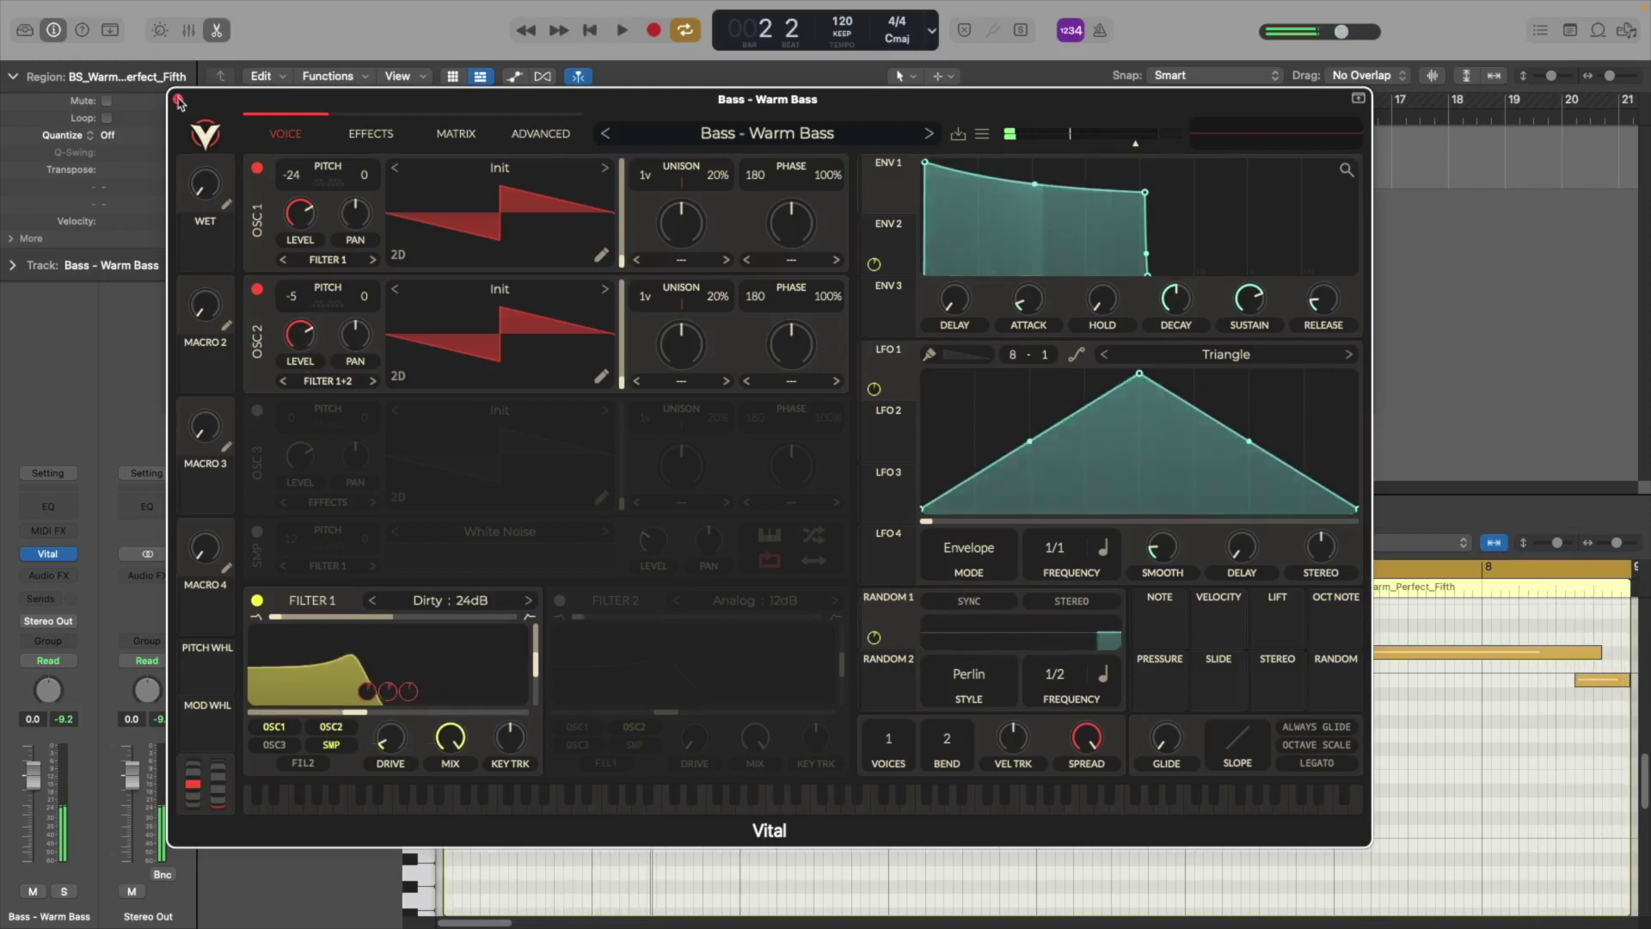
Step: Duplicate the Bass - Warm Bass track, copy its region onto track 2, and mute track 1
click(179, 100)
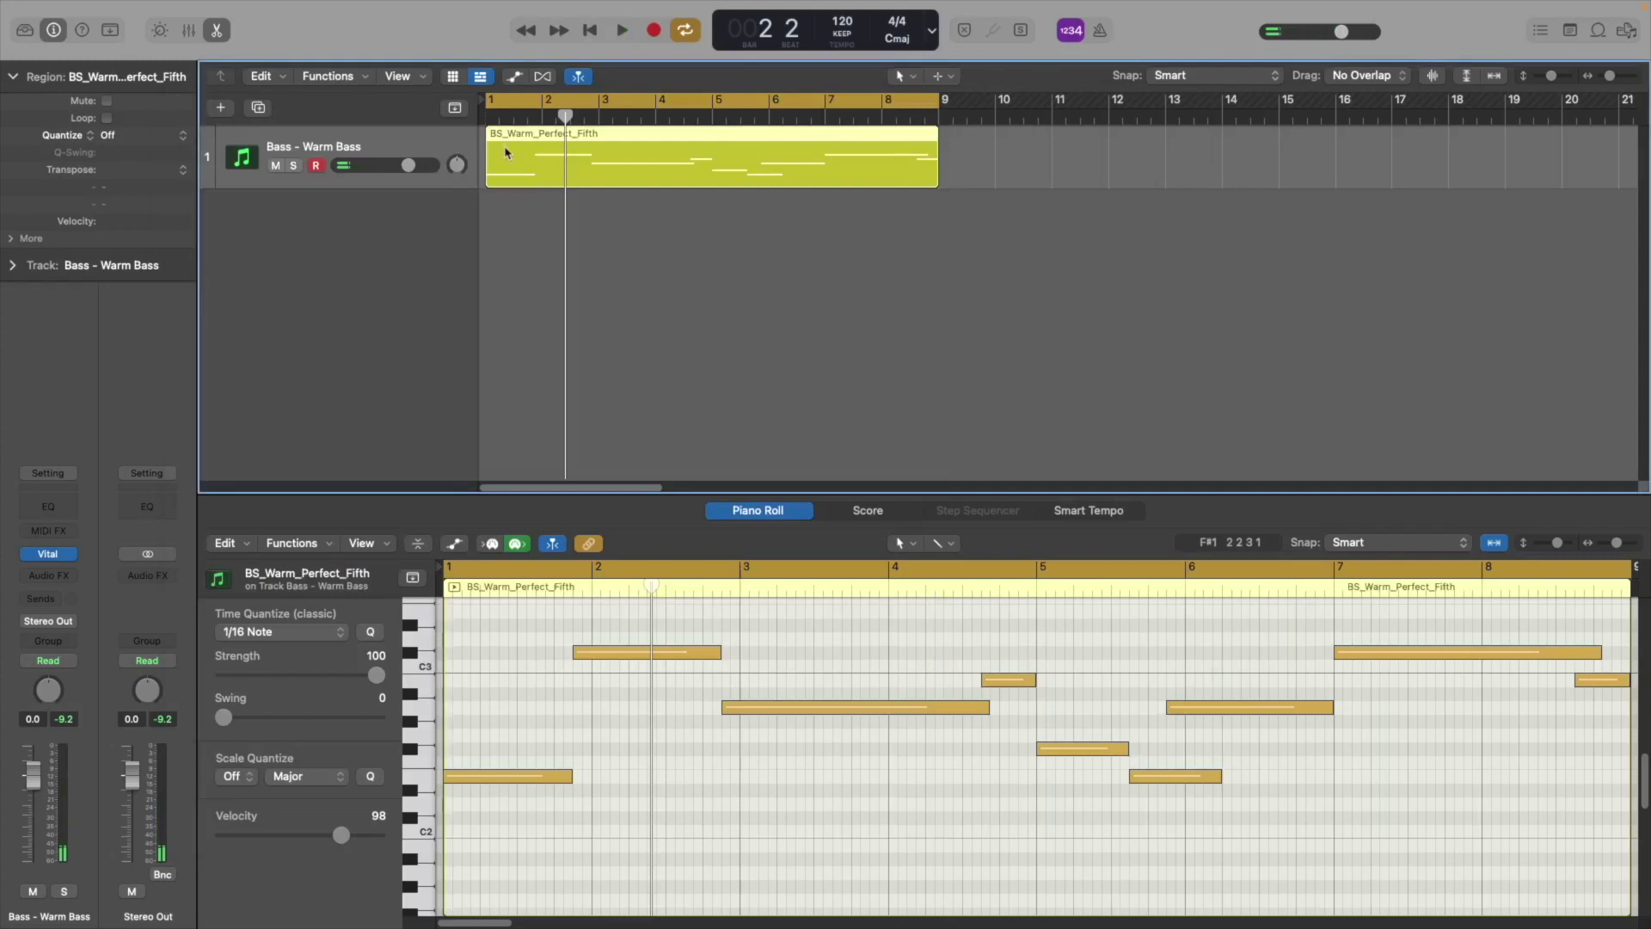
click(258, 108)
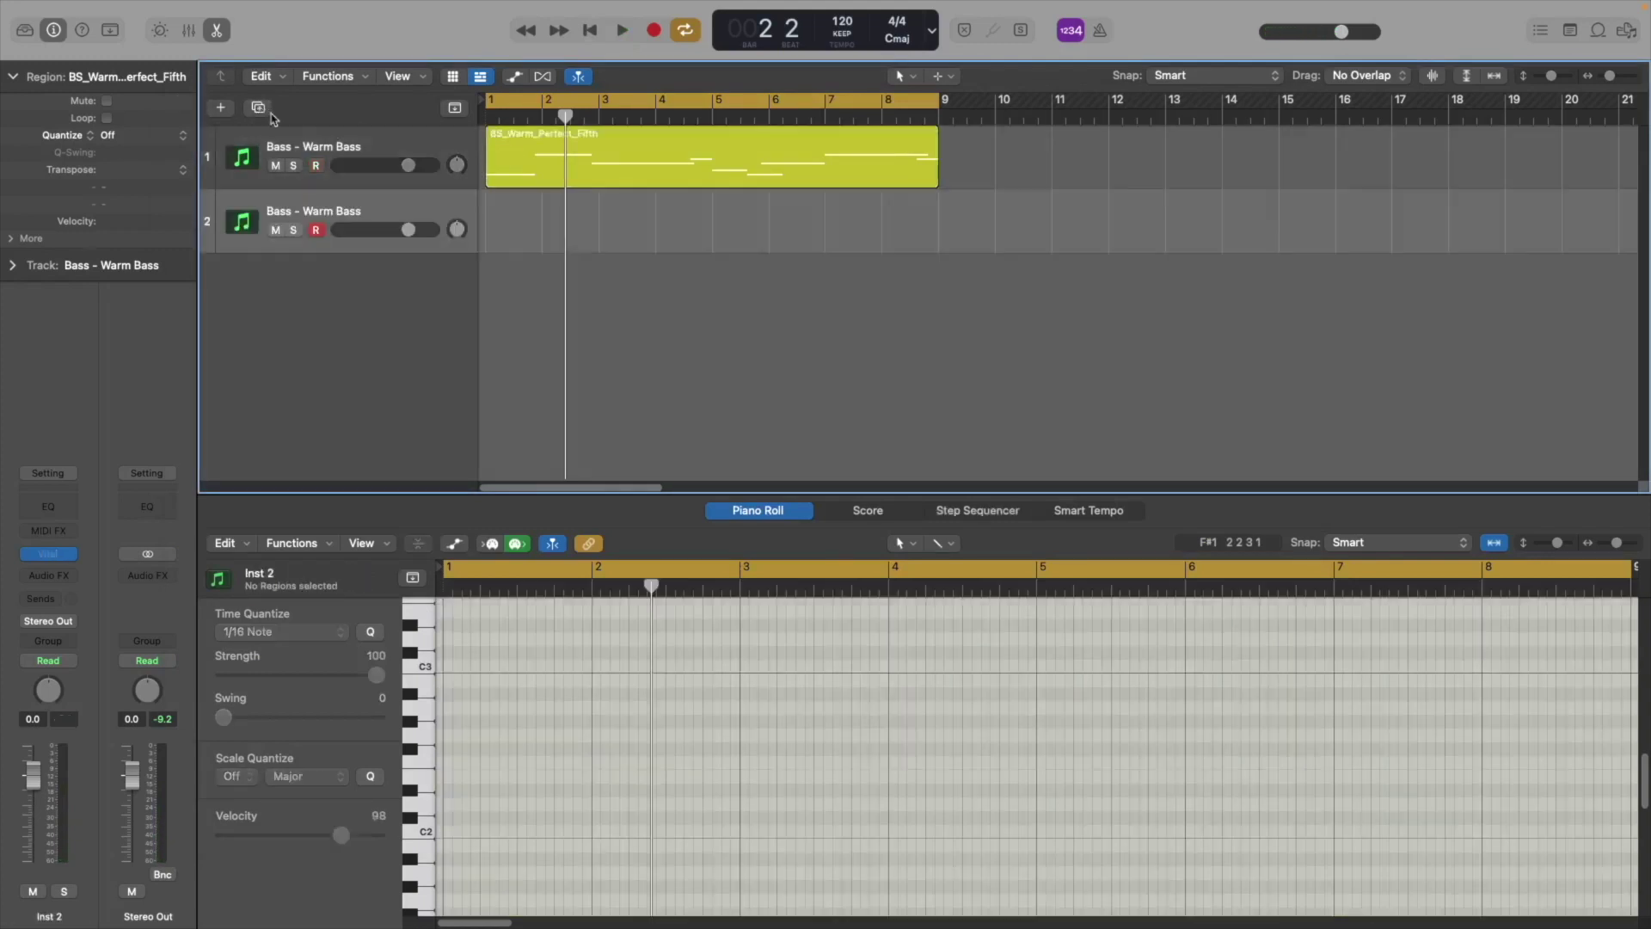
key(Return)
key(super+v)
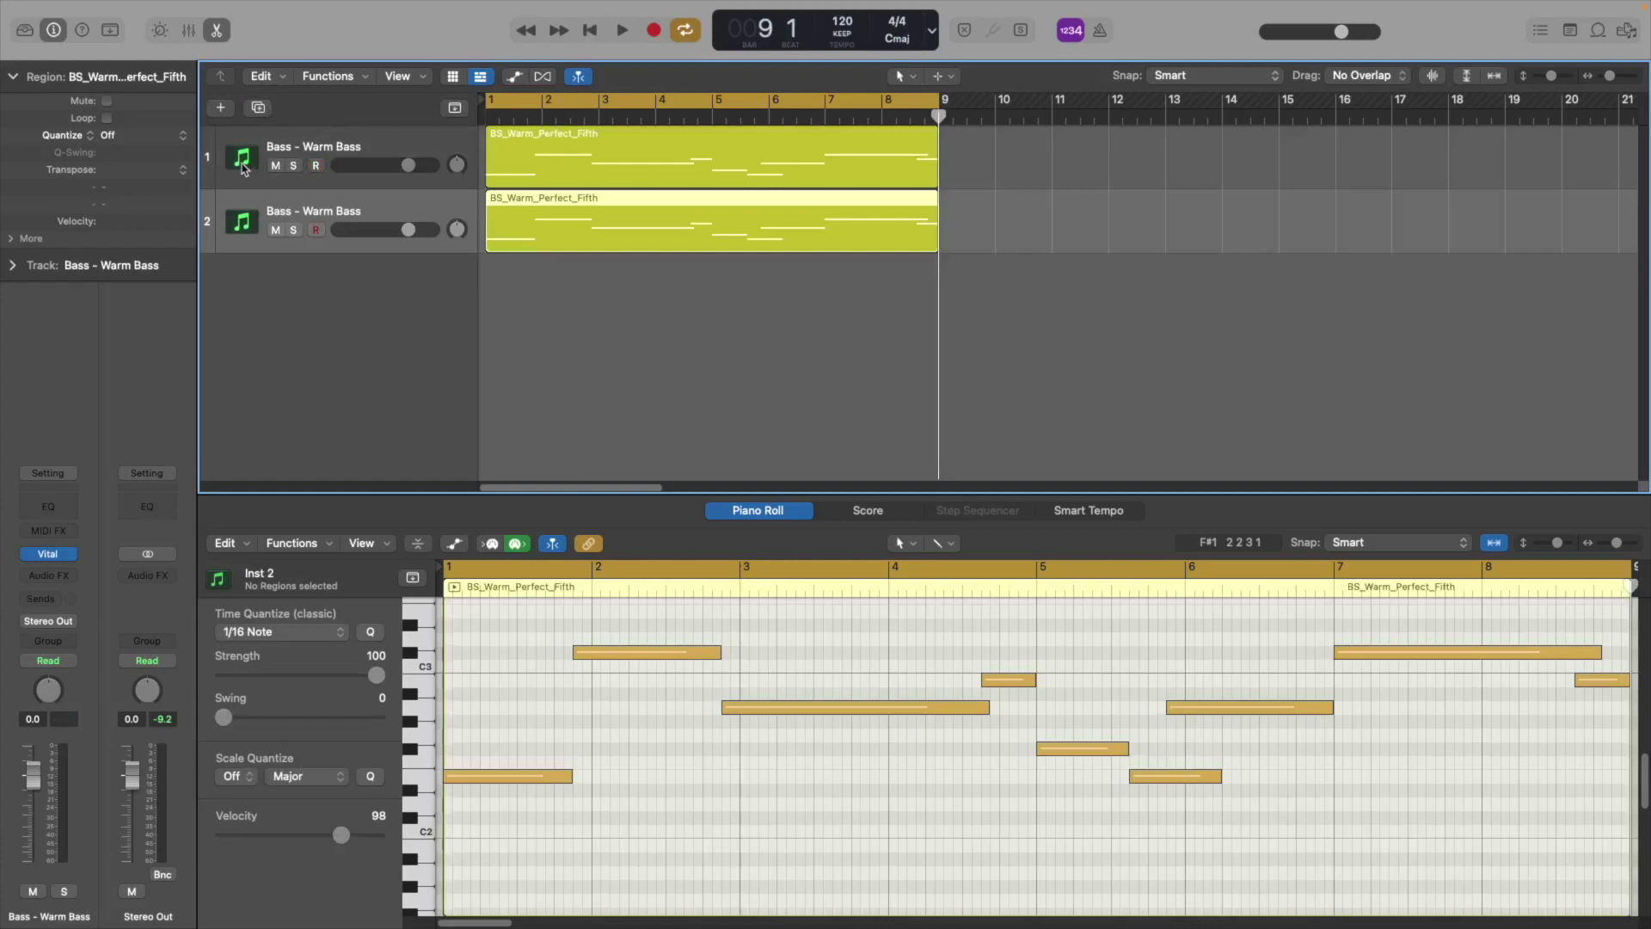
click(275, 165)
Step: Reset the new track's Vital instance to Init Preset
click(52, 556)
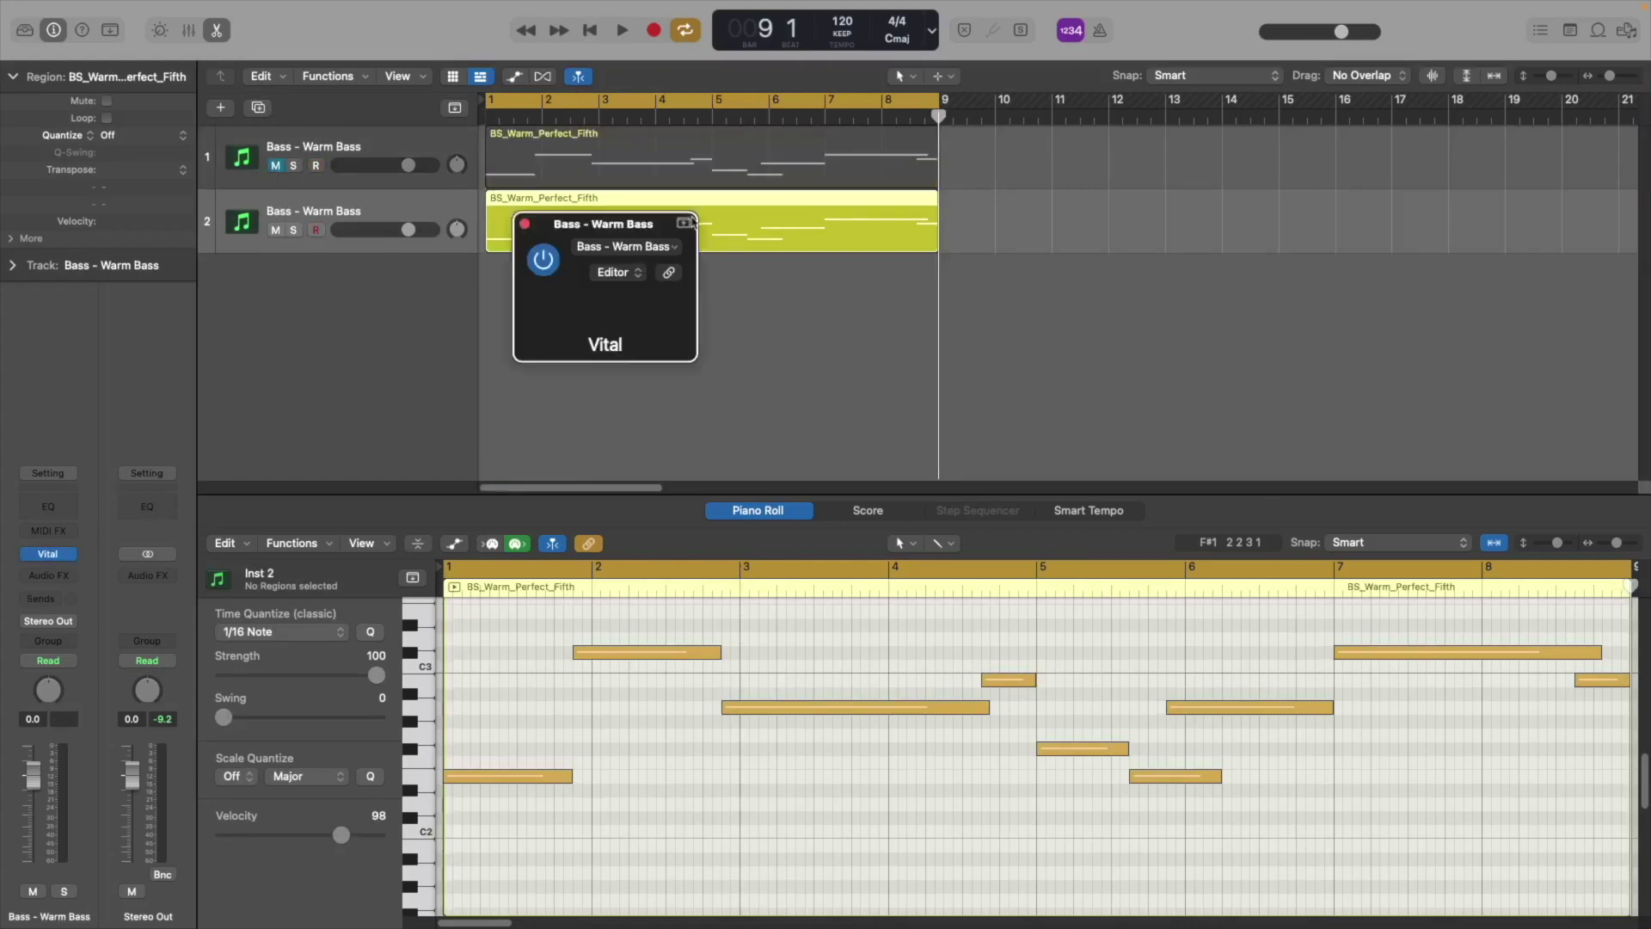
drag(737, 221, 478, 92)
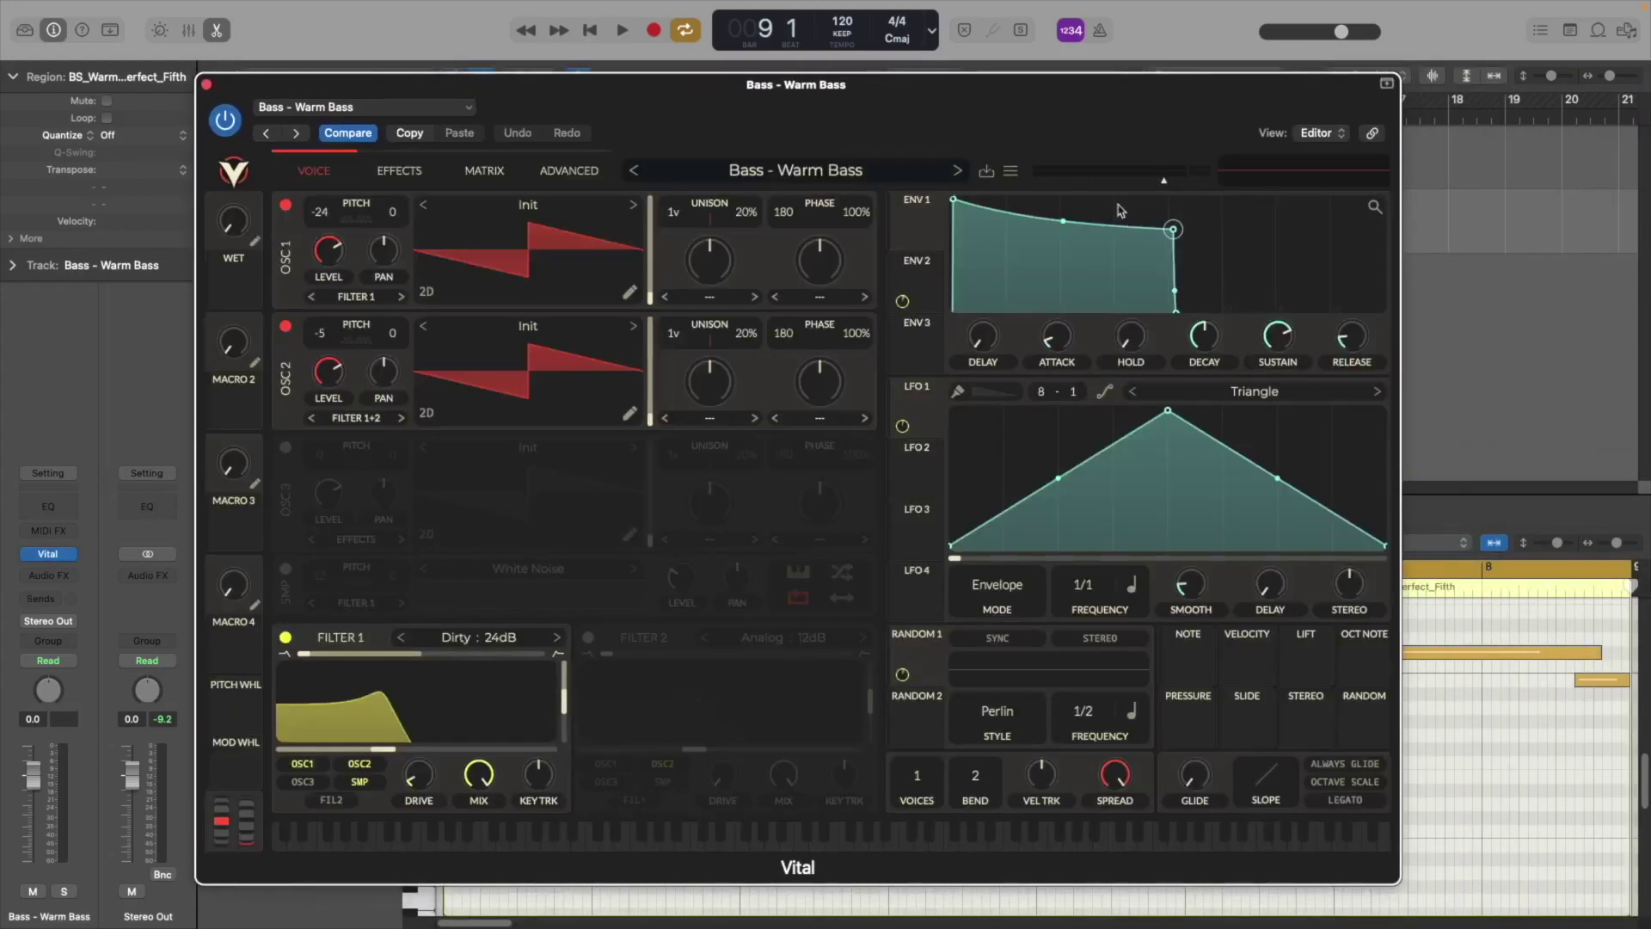
click(1011, 171)
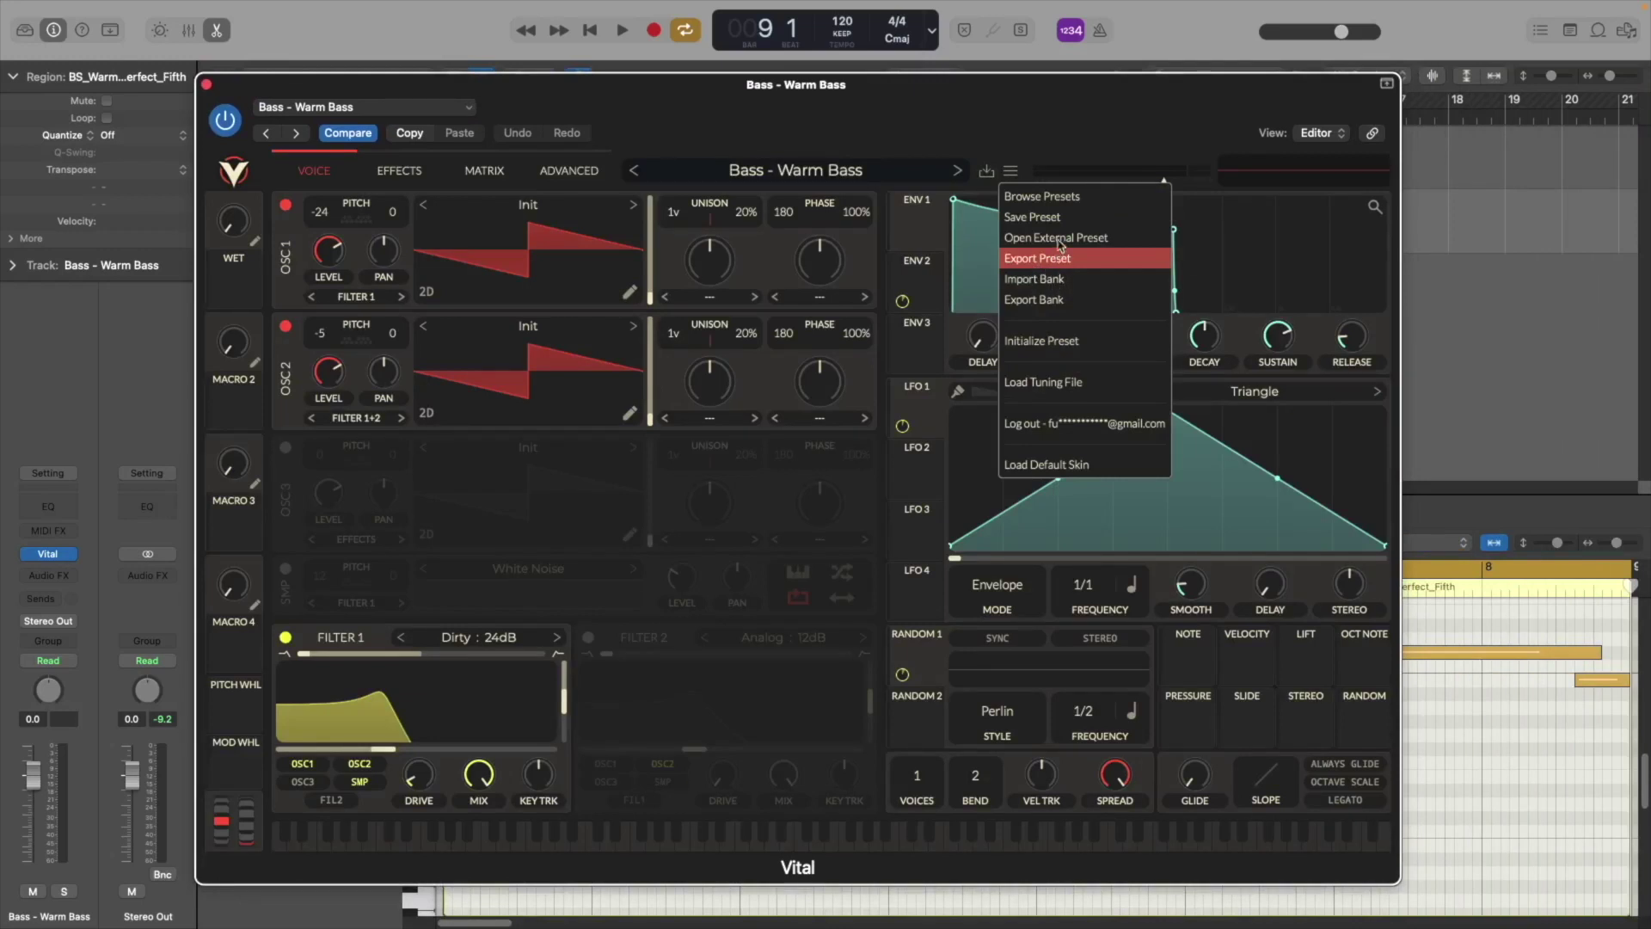
click(1069, 344)
drag(331, 76, 284, 63)
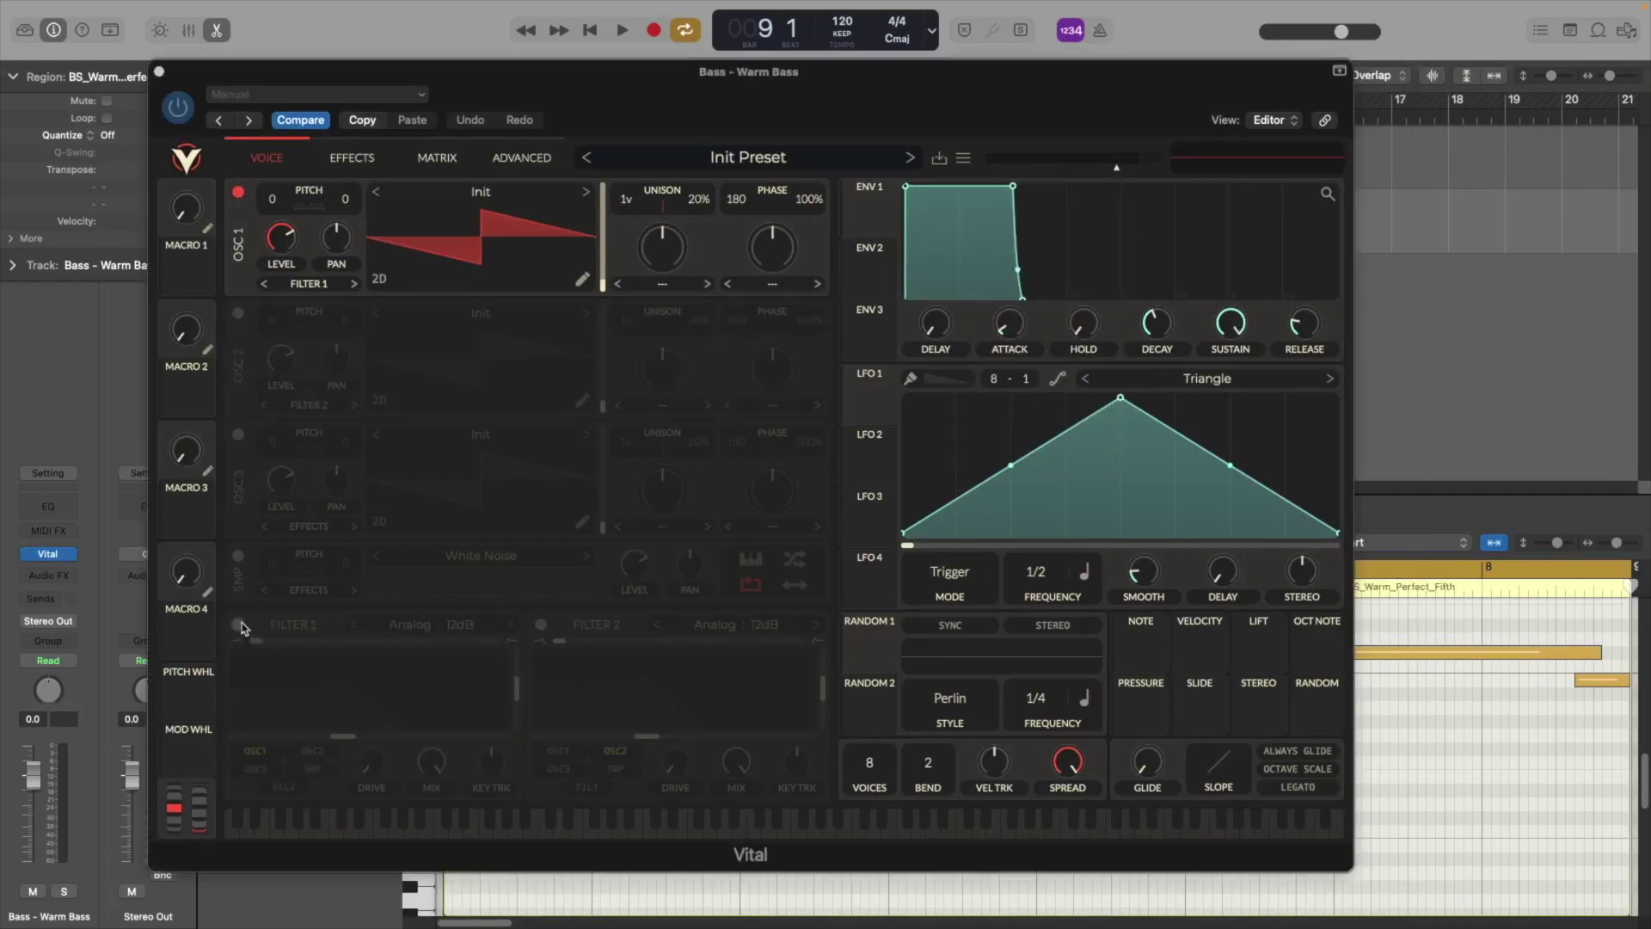
Step: Enable Filter 1 as a Dirty 24dB filter with drive near 2.05 dB, and audition it
click(238, 625)
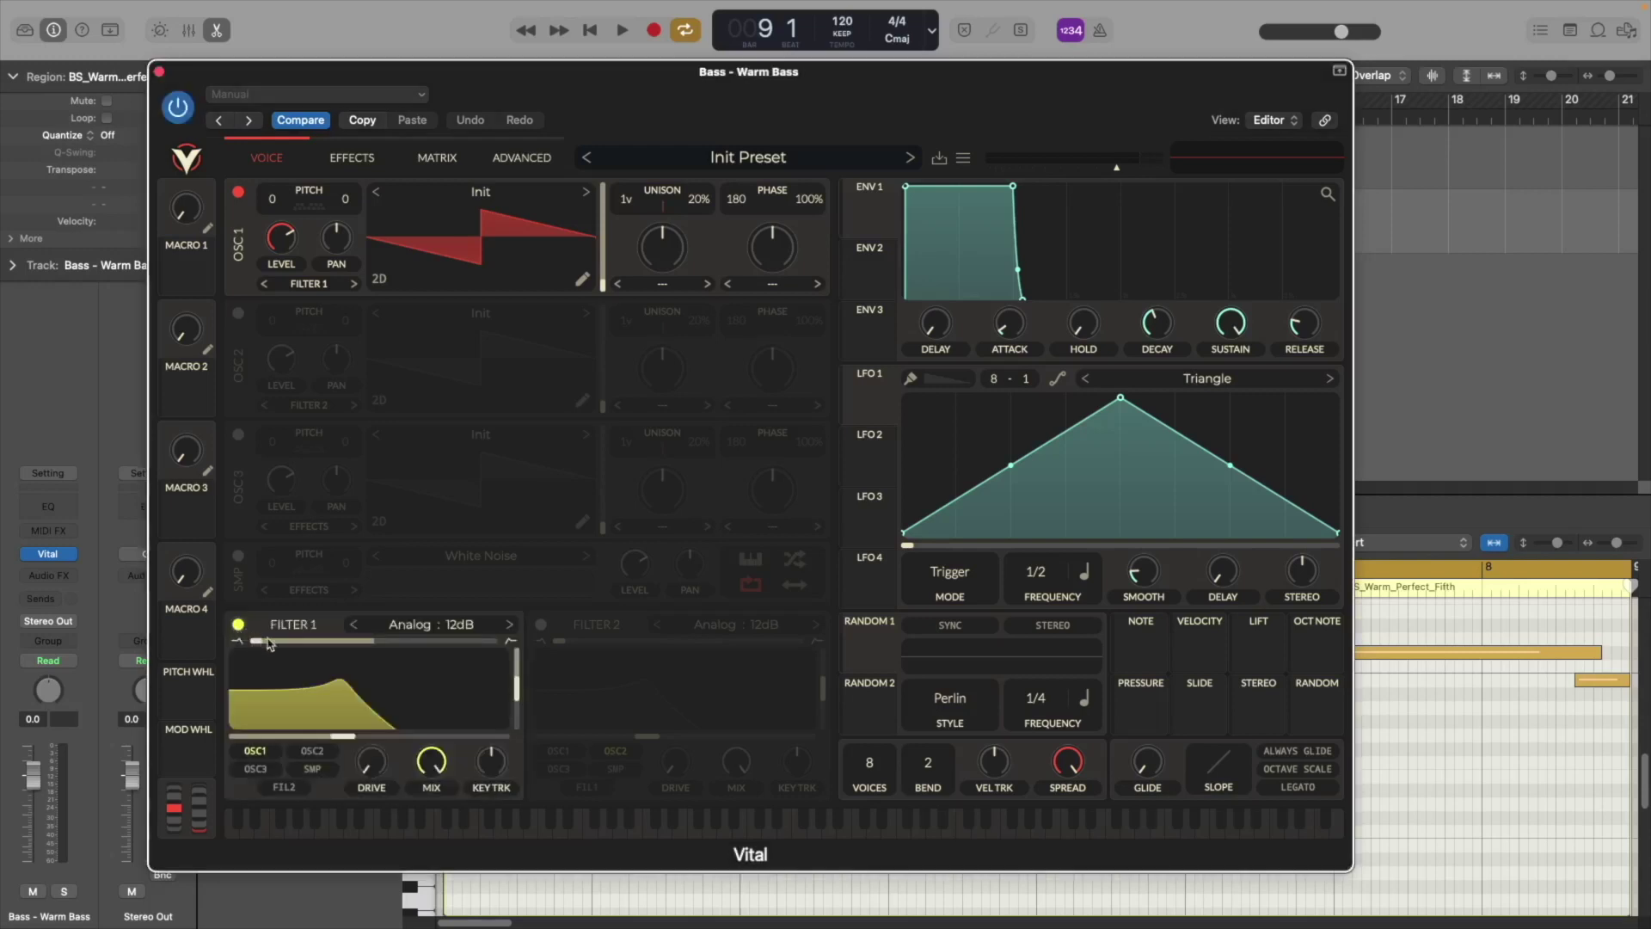
click(423, 633)
click(550, 650)
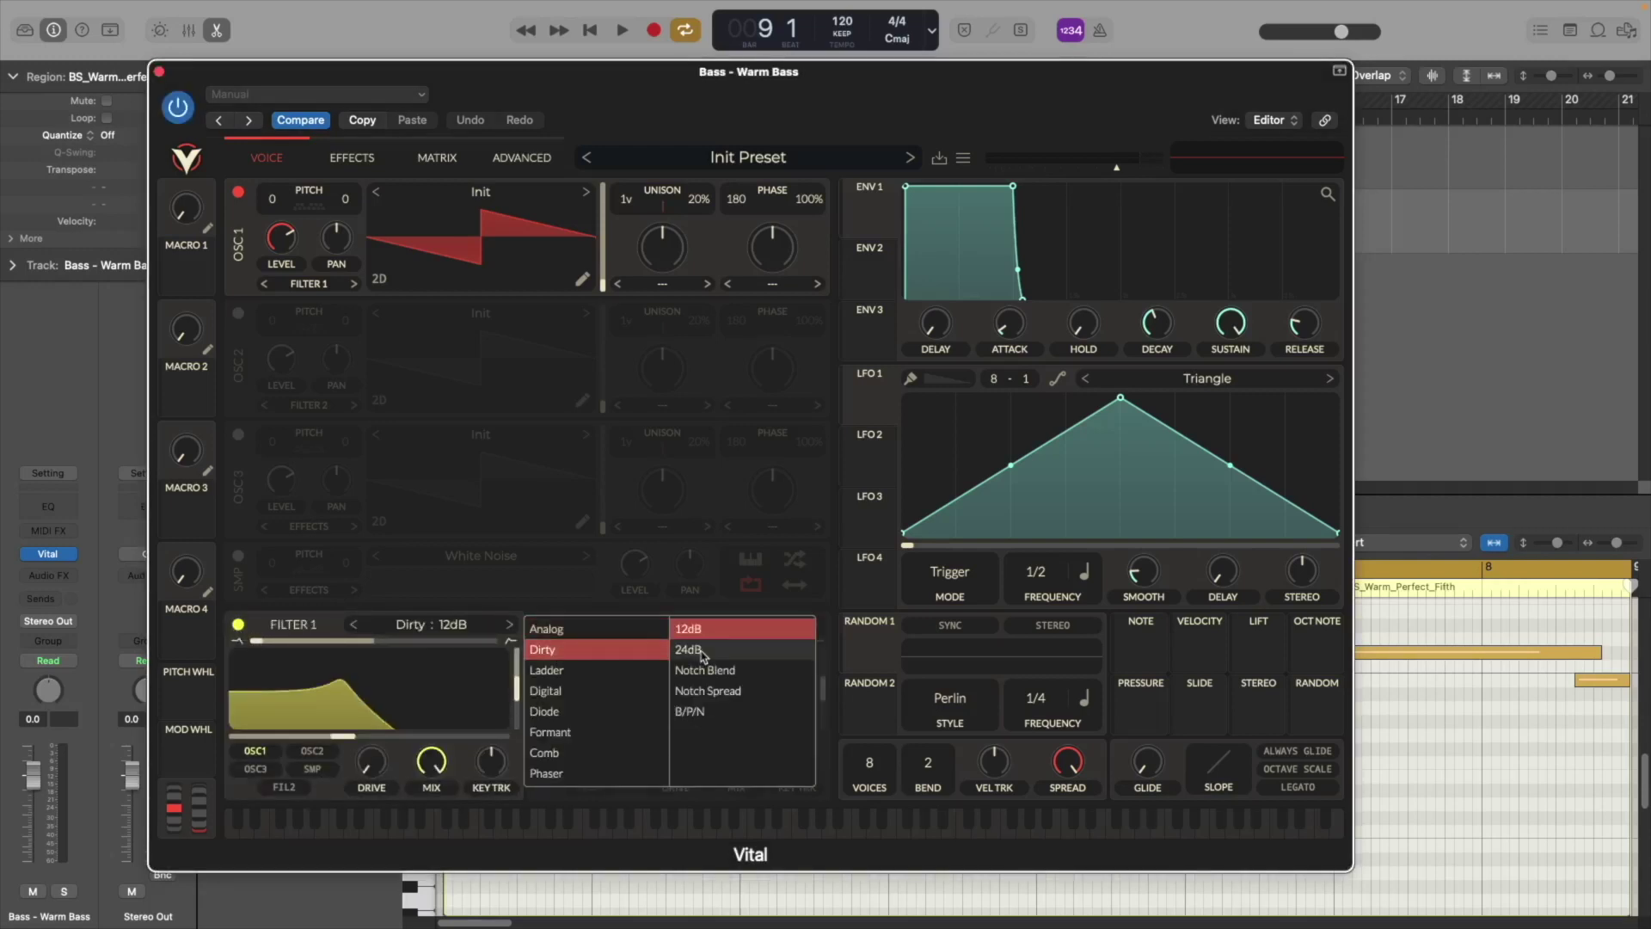
click(711, 651)
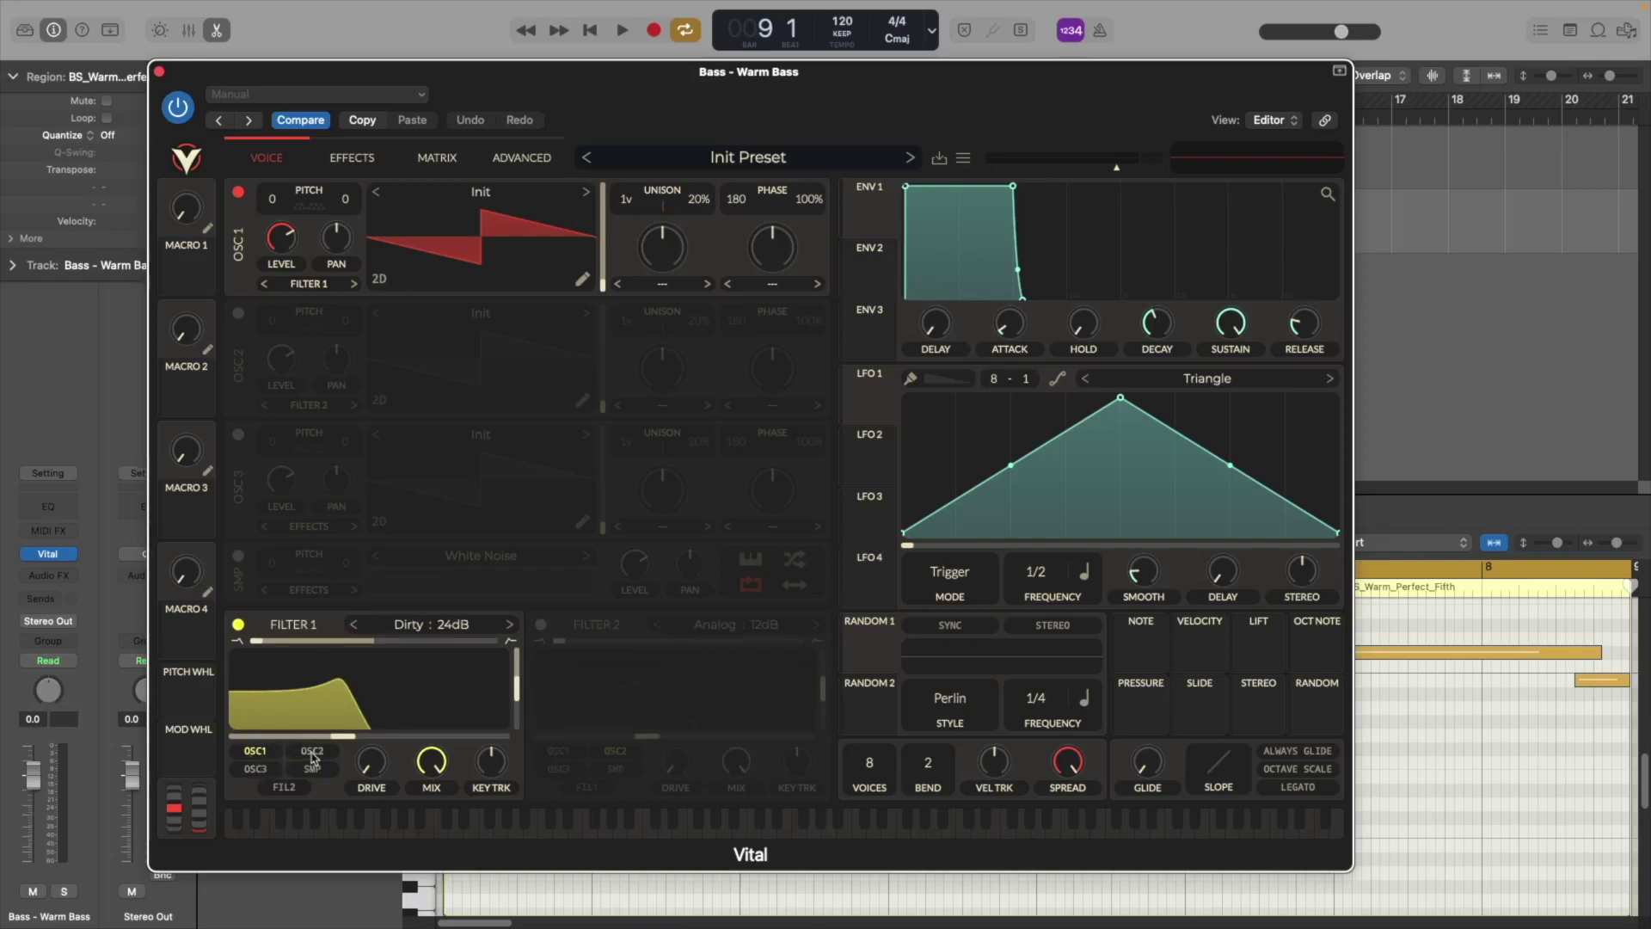
click(376, 765)
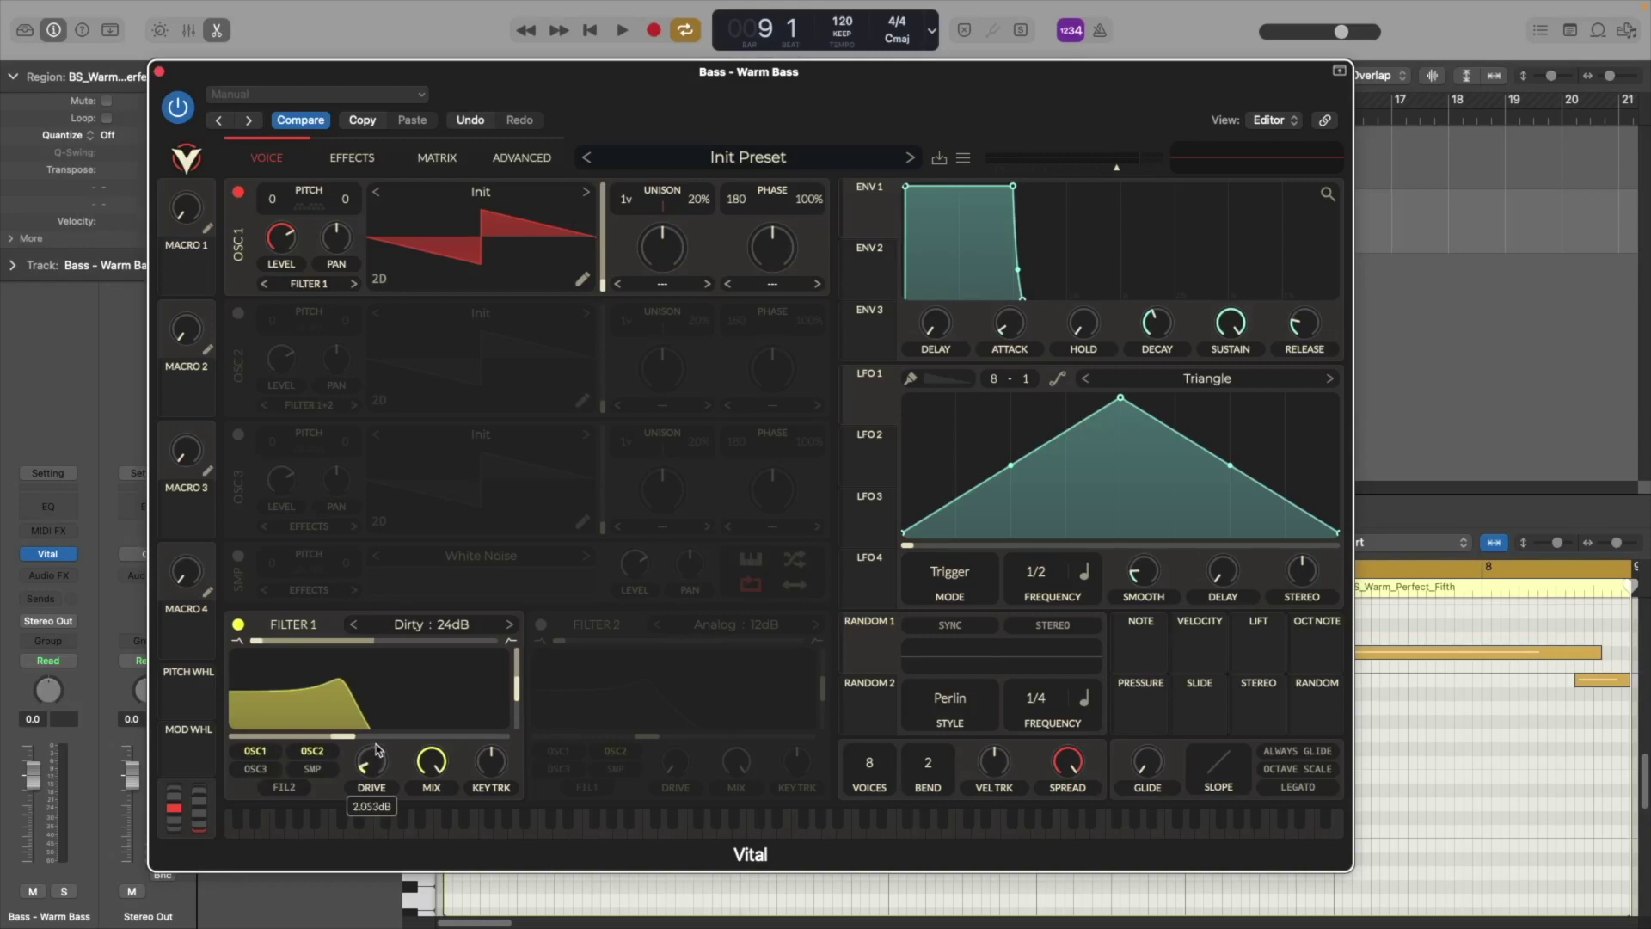
key(space)
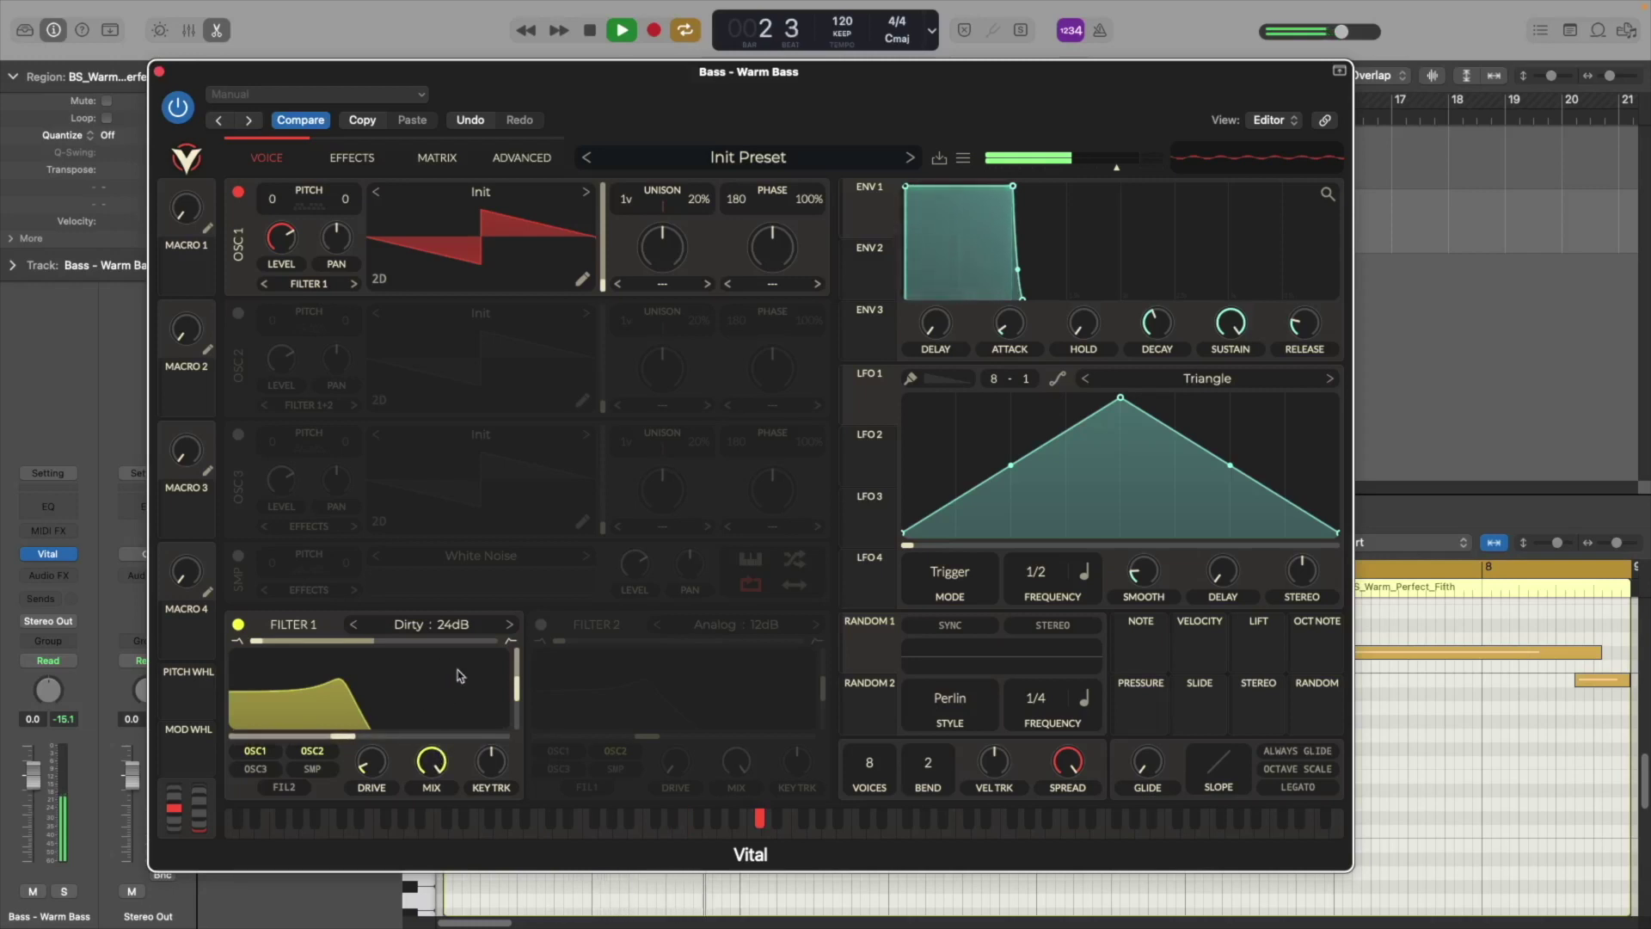
key(space)
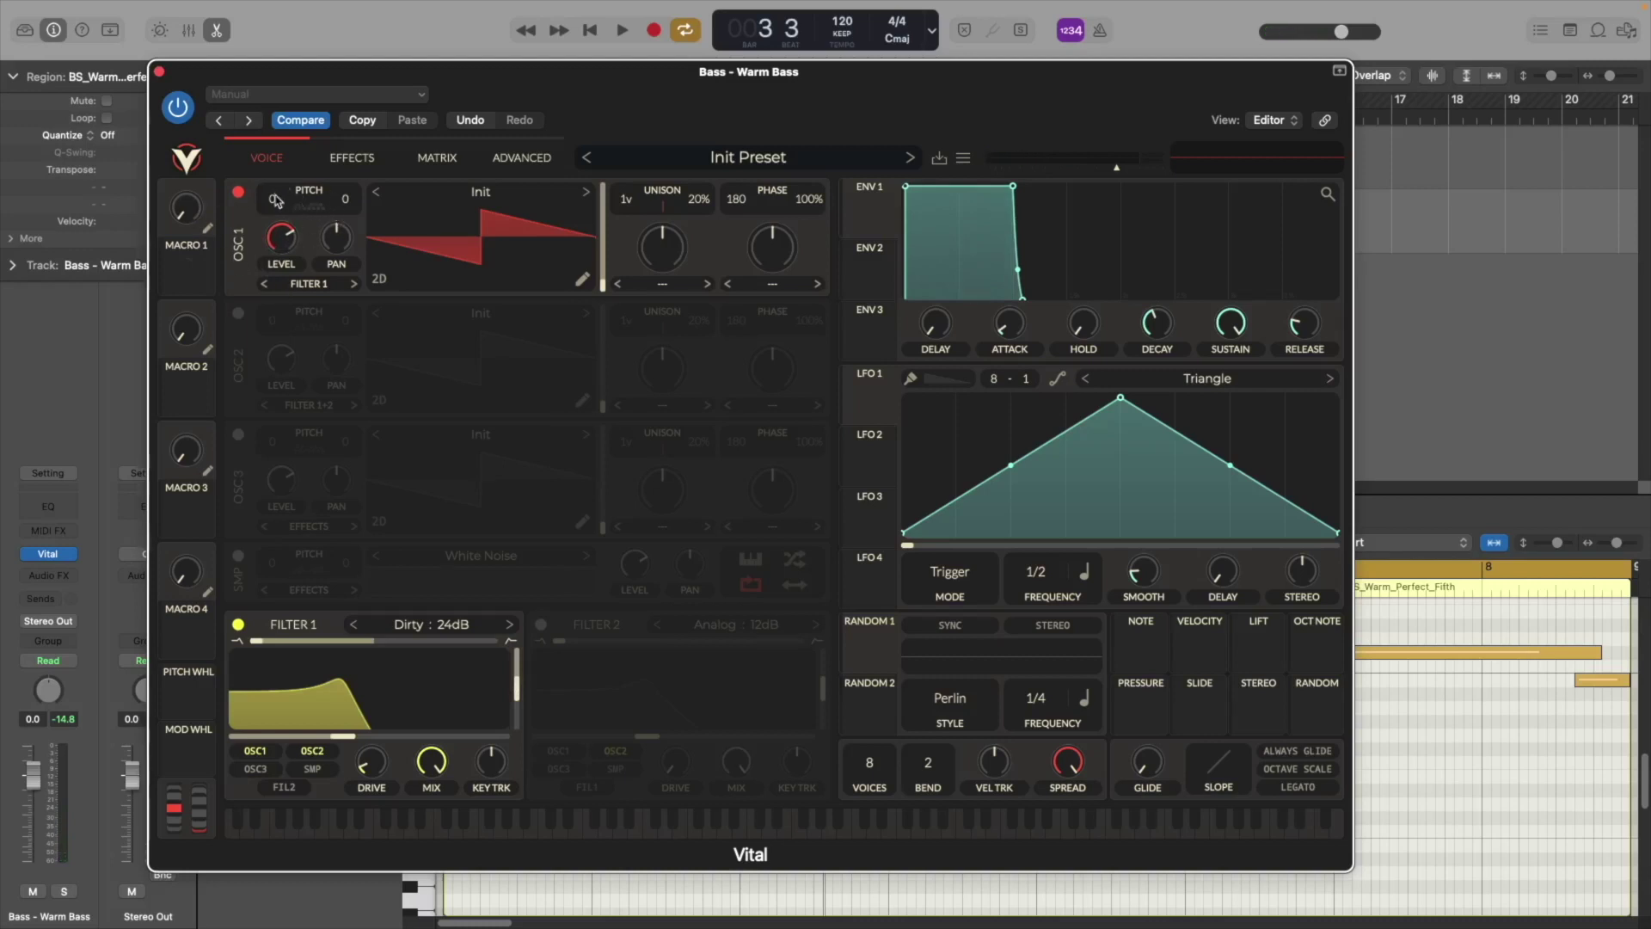
Step: Transpose OSC1 down to -24 semitones and audition the lower pitch
drag(285, 258, 281, 234)
key(space)
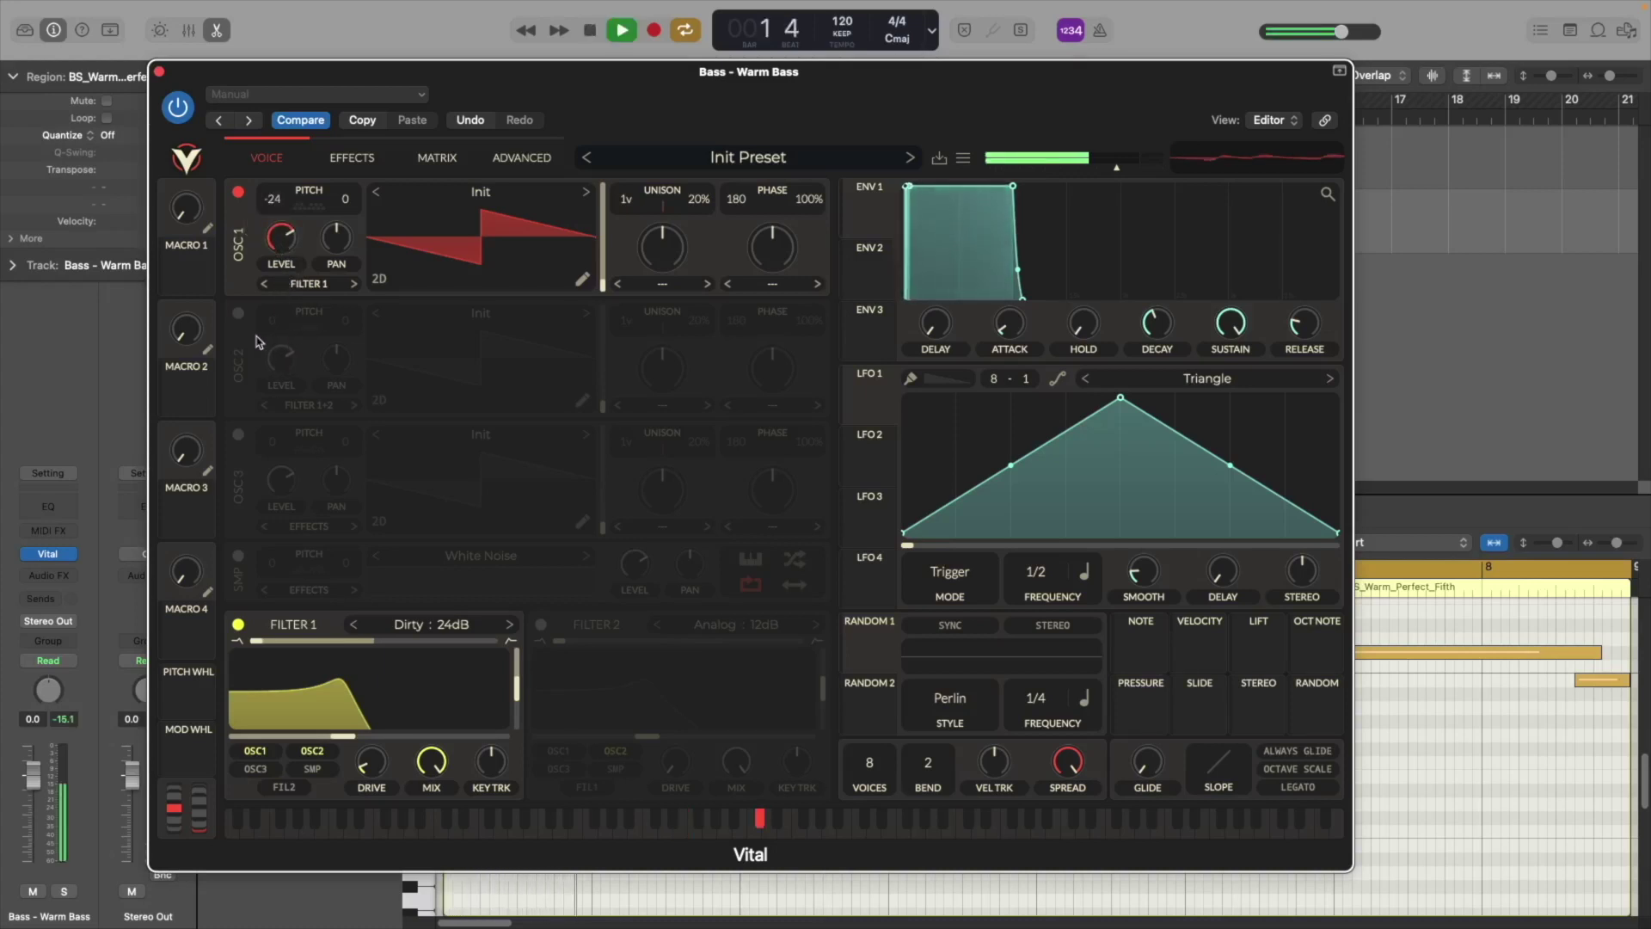
key(space)
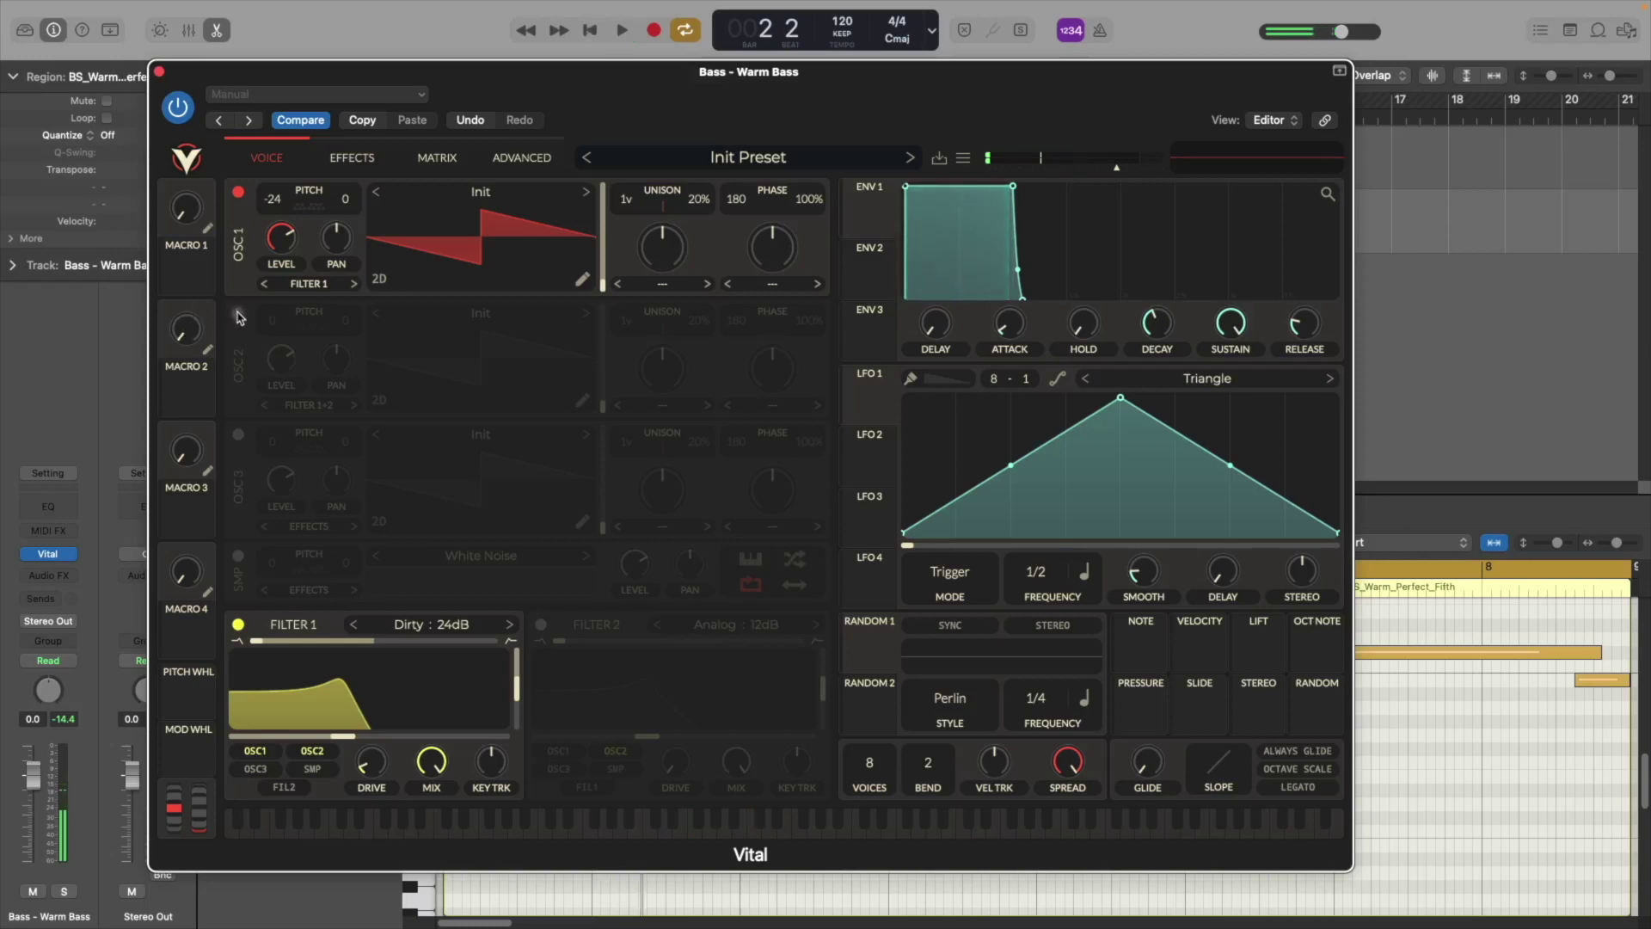
Step: Enable OSC2 at -5 semitones and open Filter 1 cutoff to about 14.36 during playback
click(238, 314)
drag(283, 323, 274, 338)
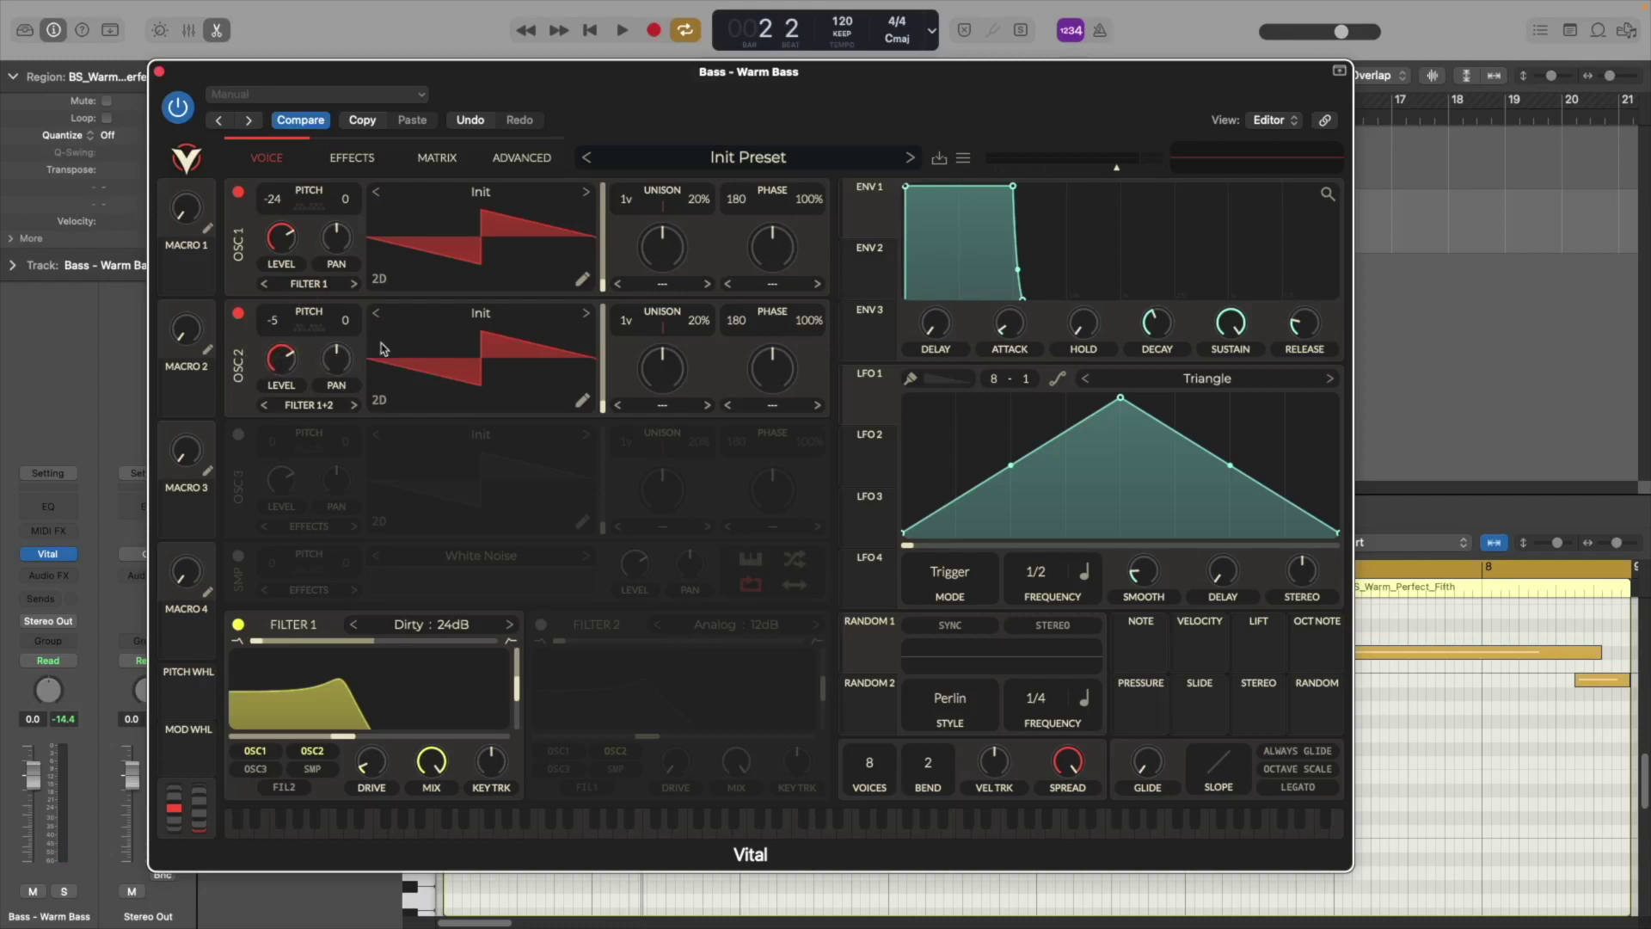
key(space)
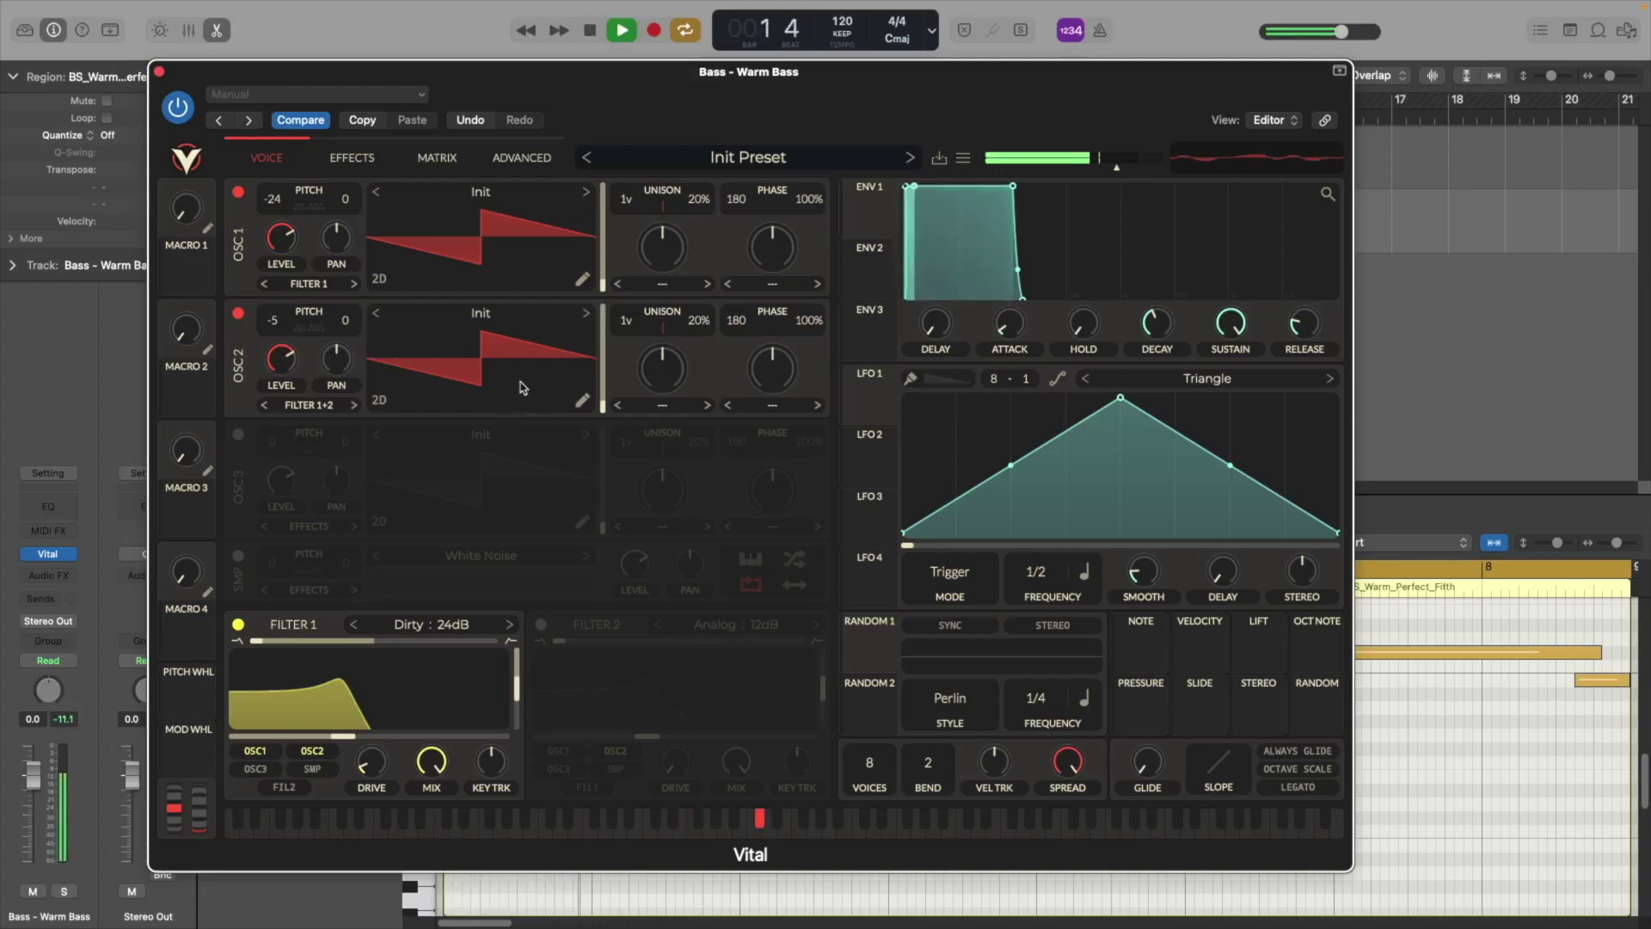
drag(342, 736, 389, 741)
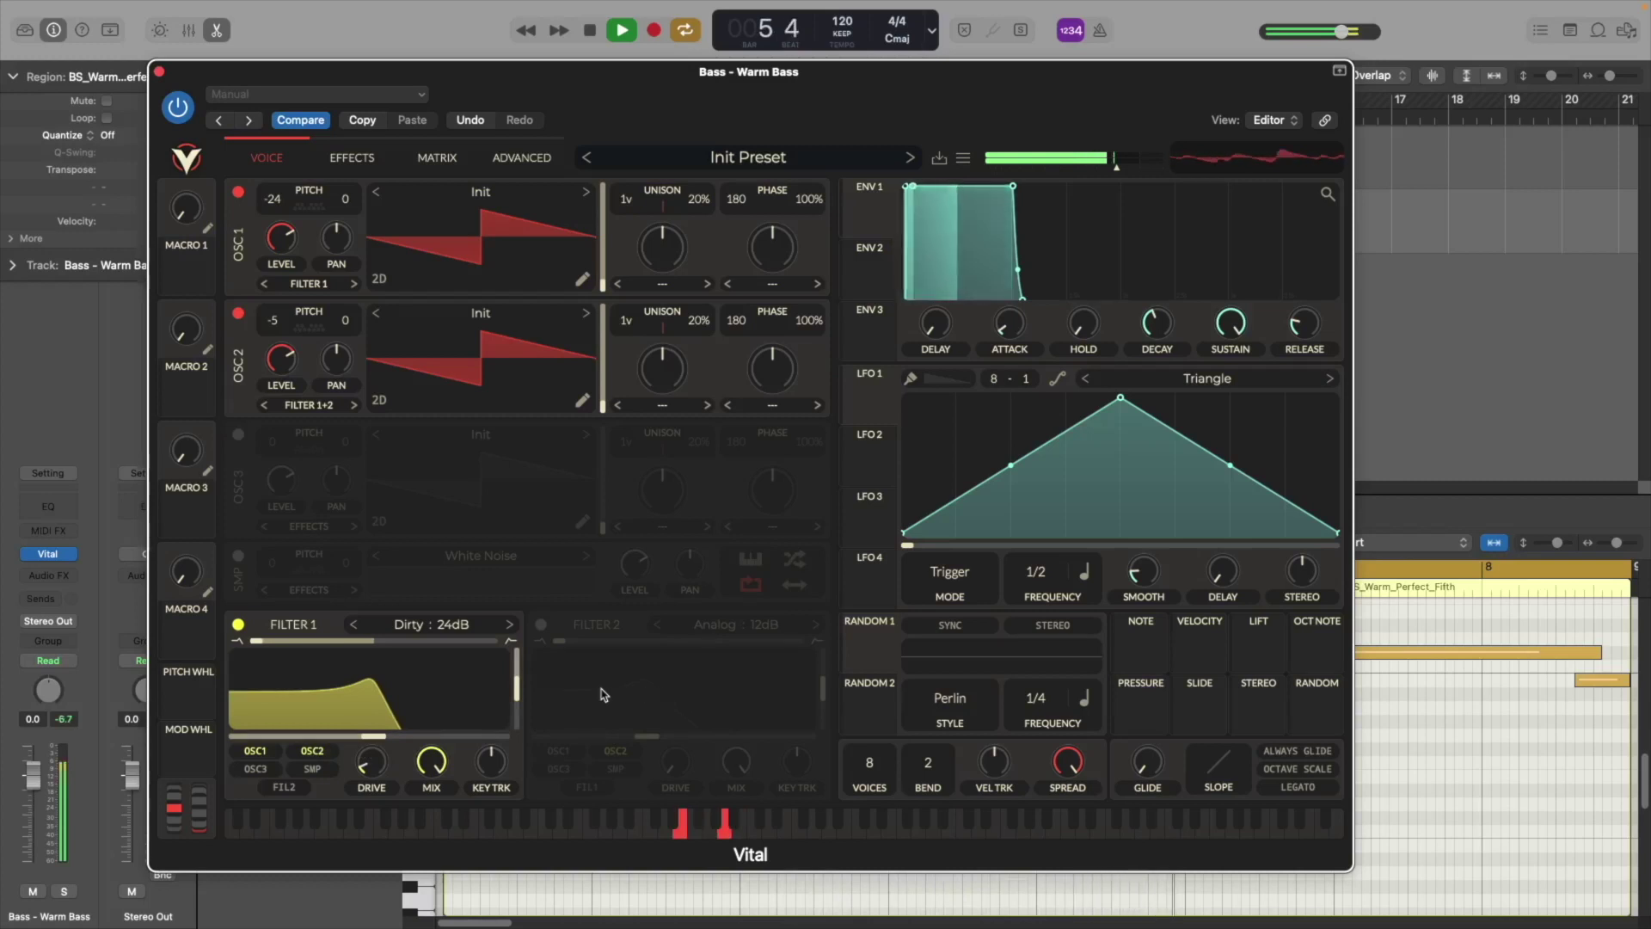
Step: Set Vital to 1 voice and give ENV 1 a longer decay with lower sustain, auditioning it
key(space)
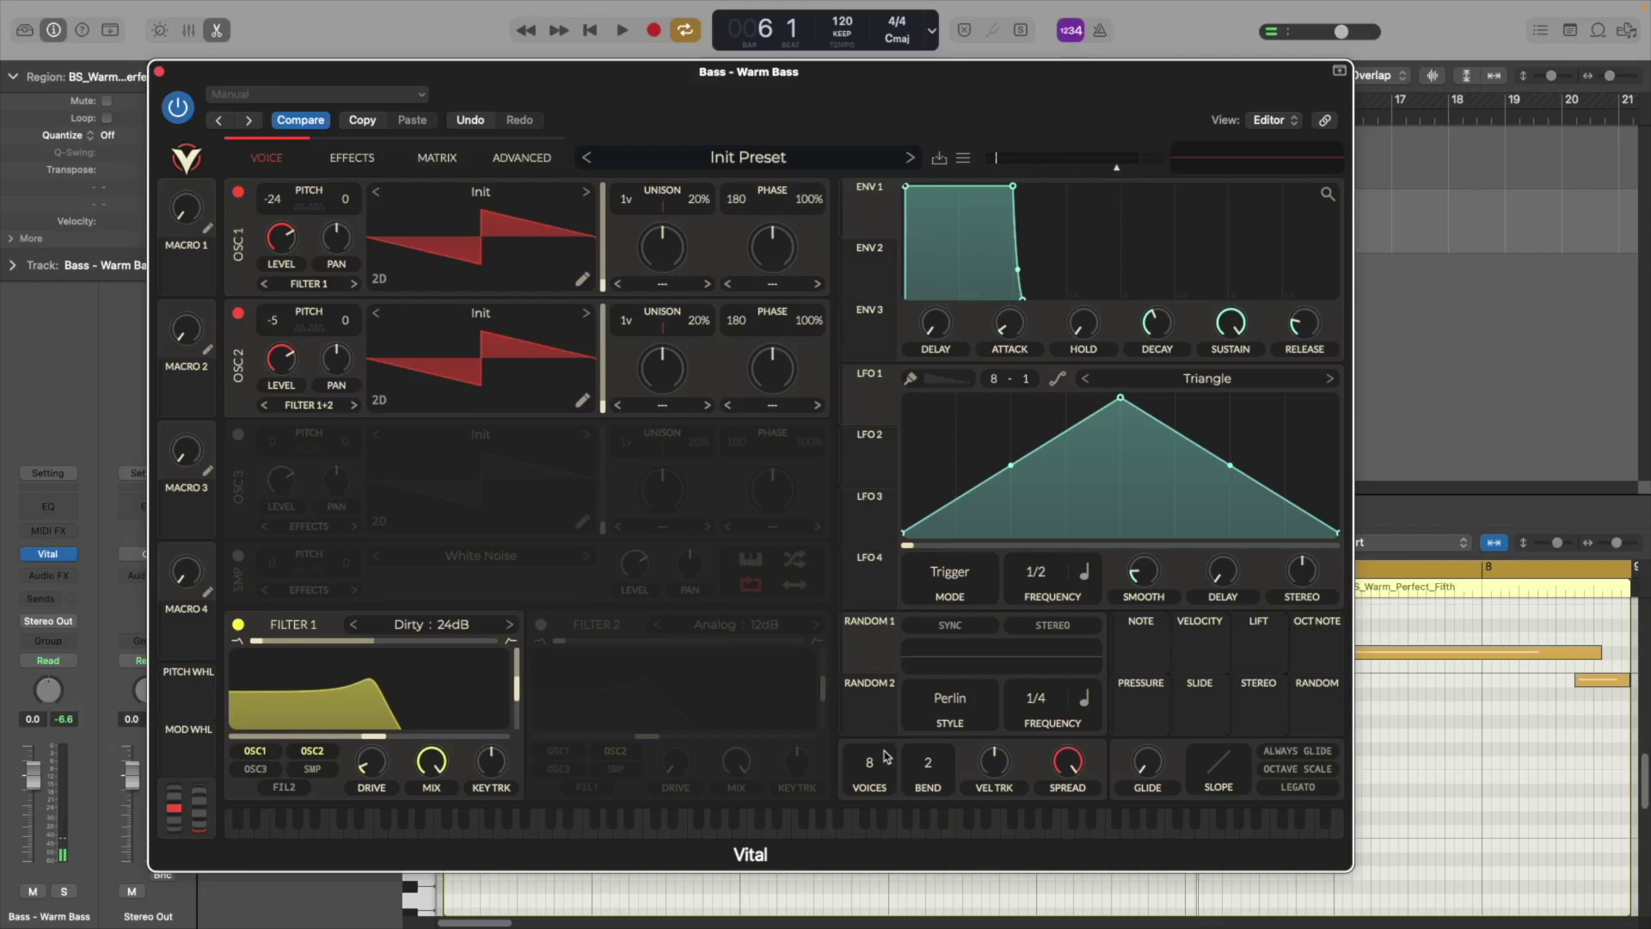
drag(874, 762, 882, 833)
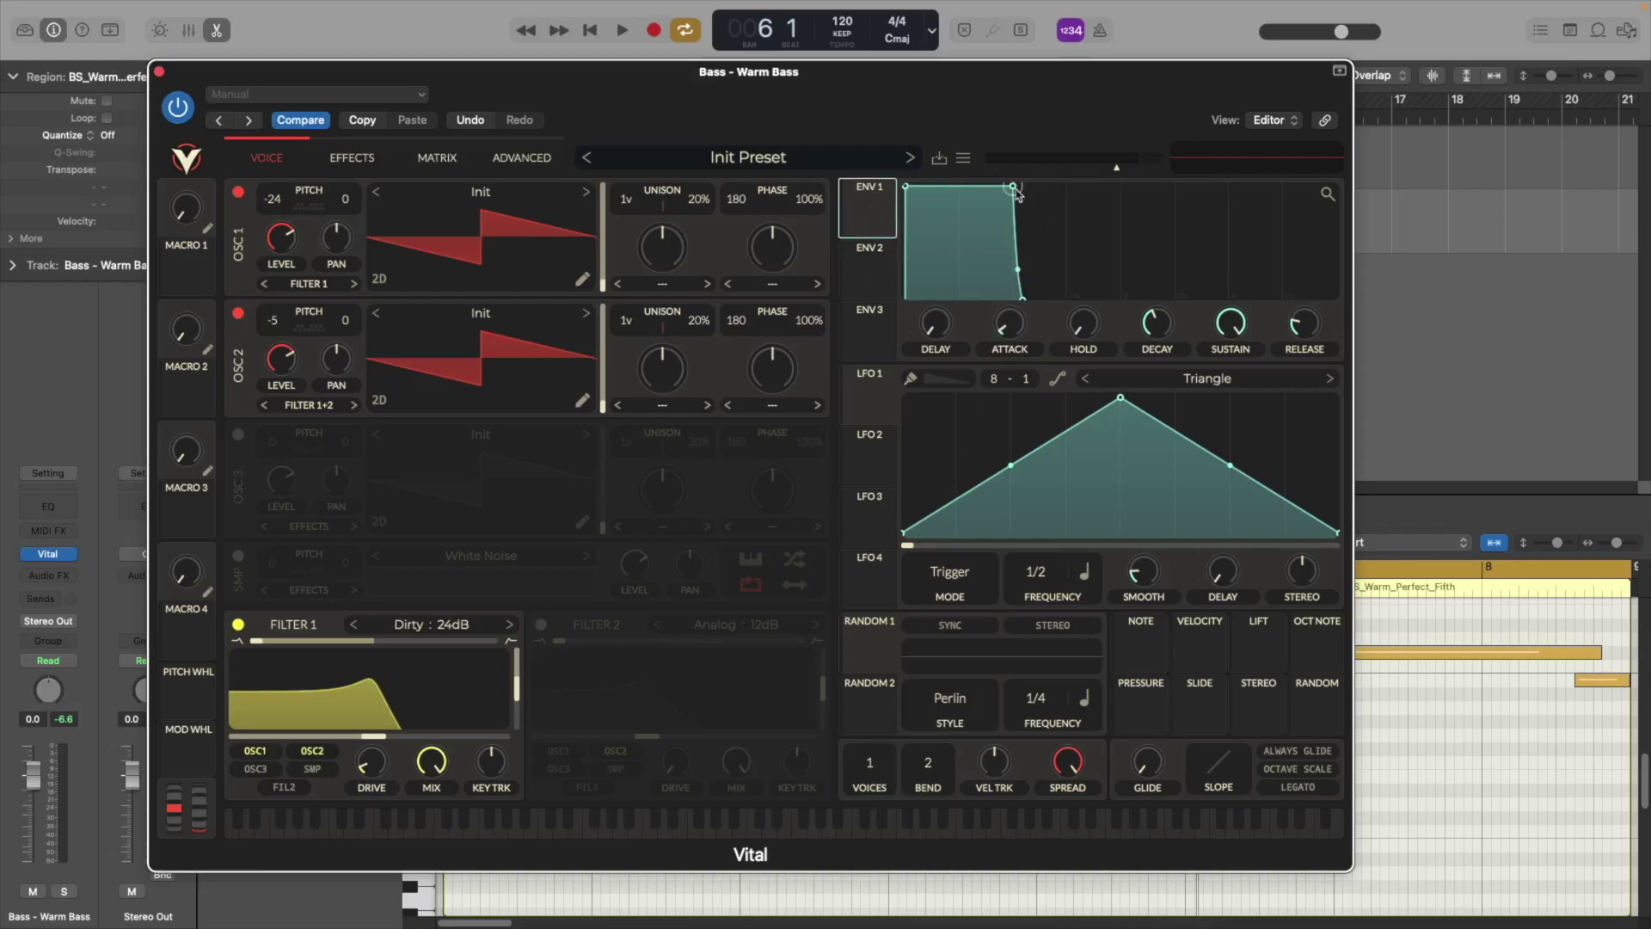
drag(1016, 192, 1127, 206)
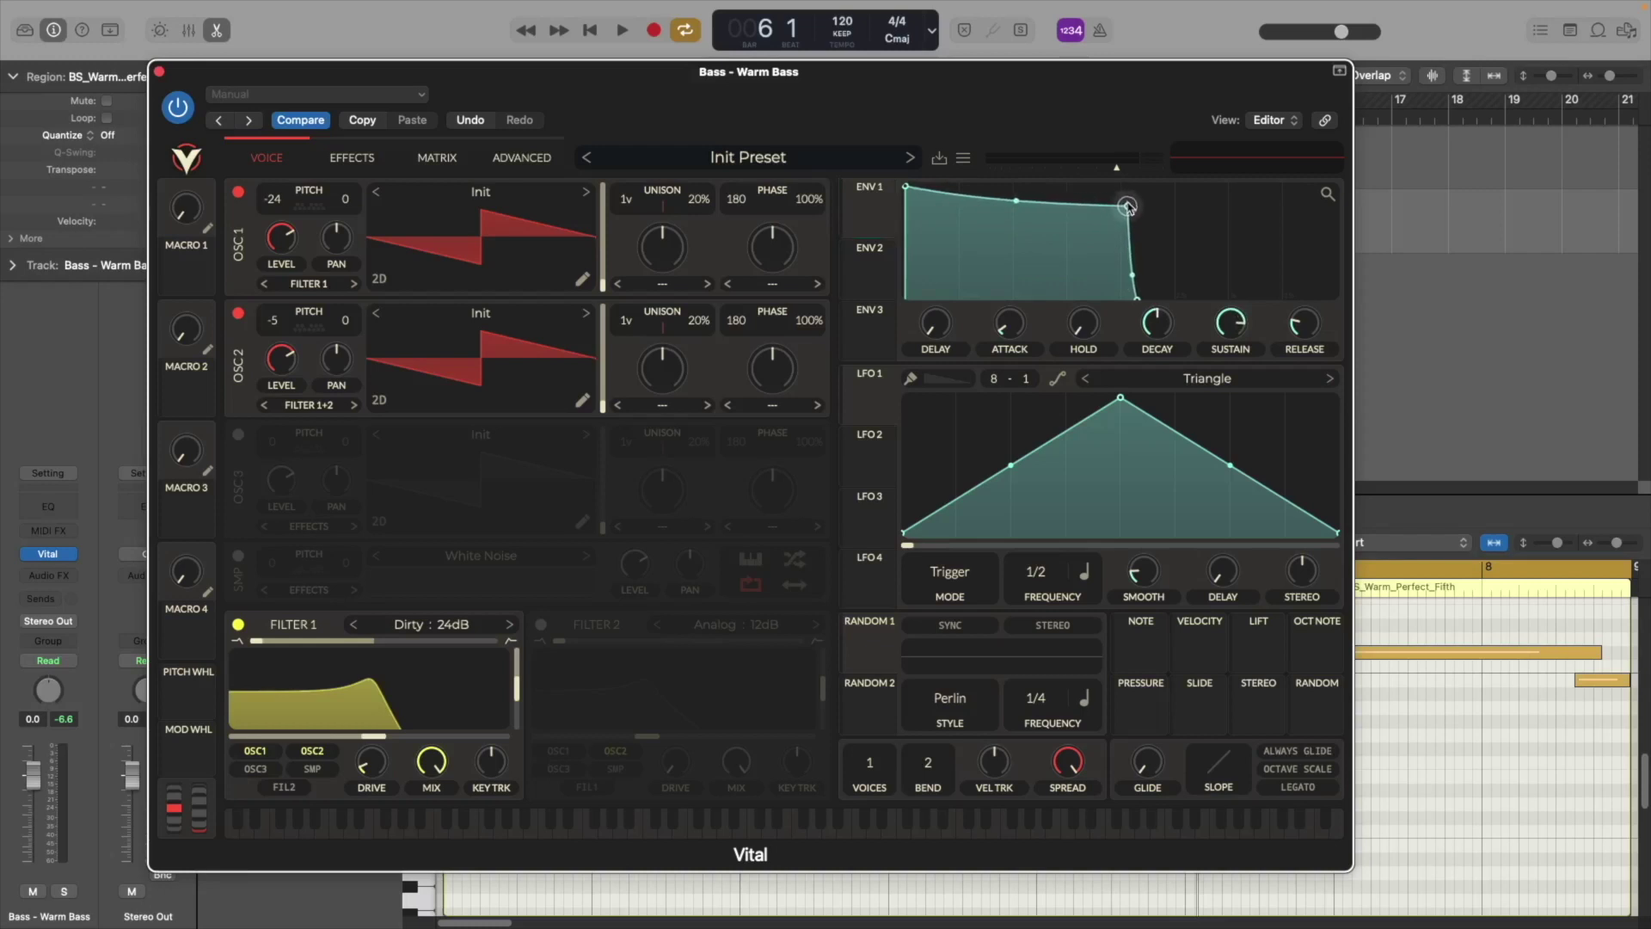
key(space)
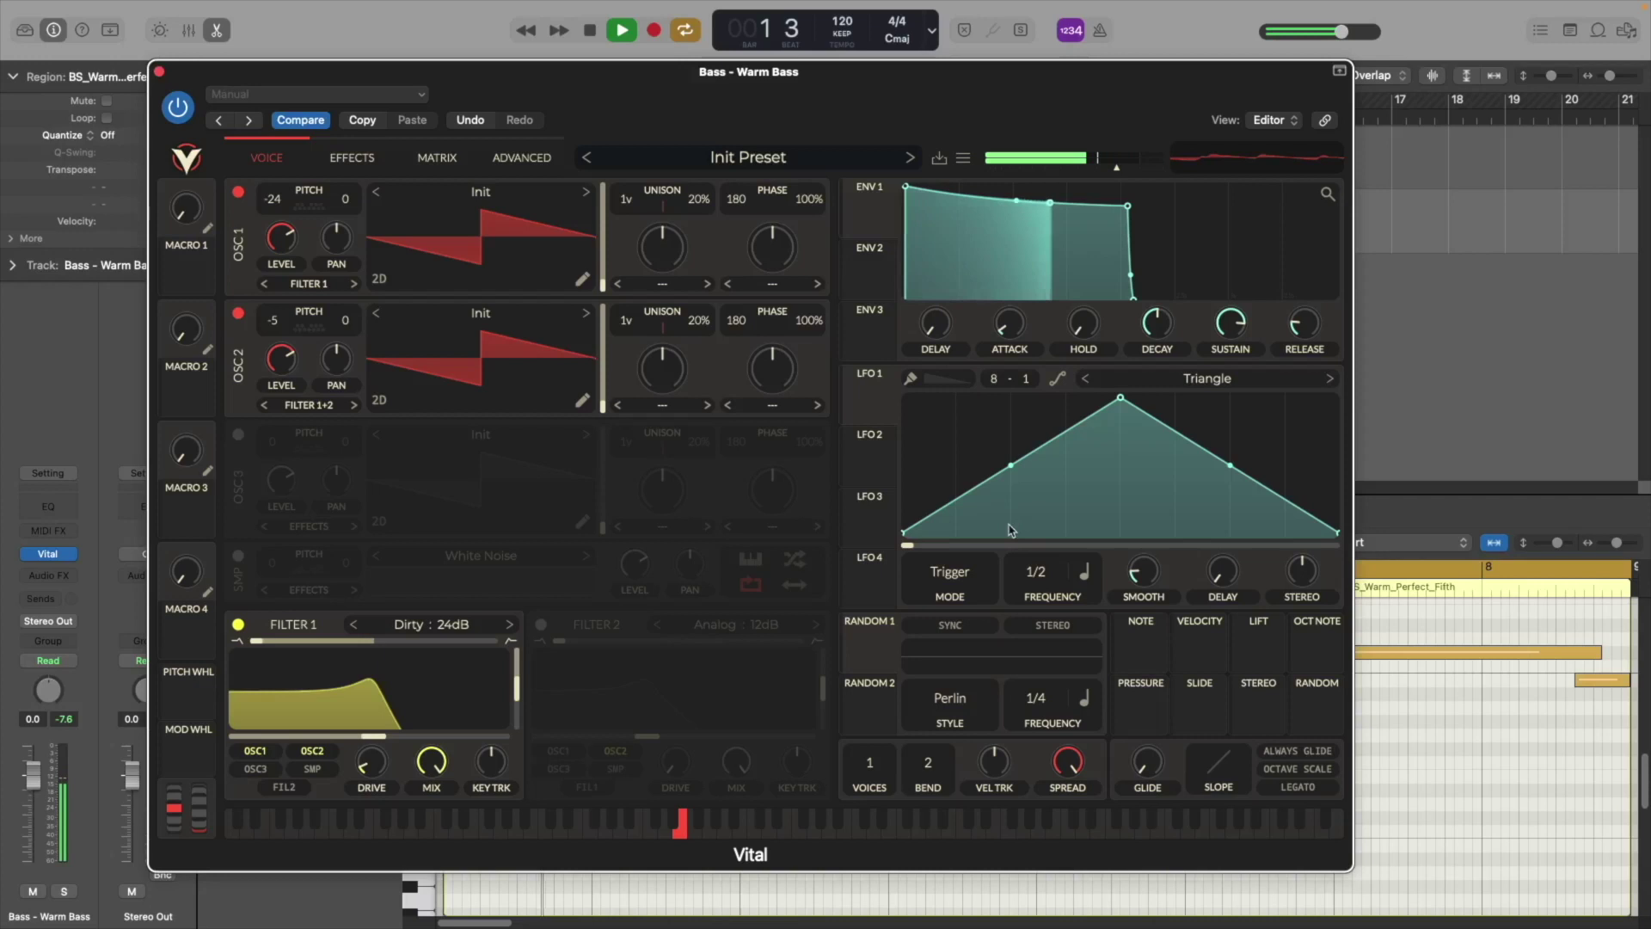
key(space)
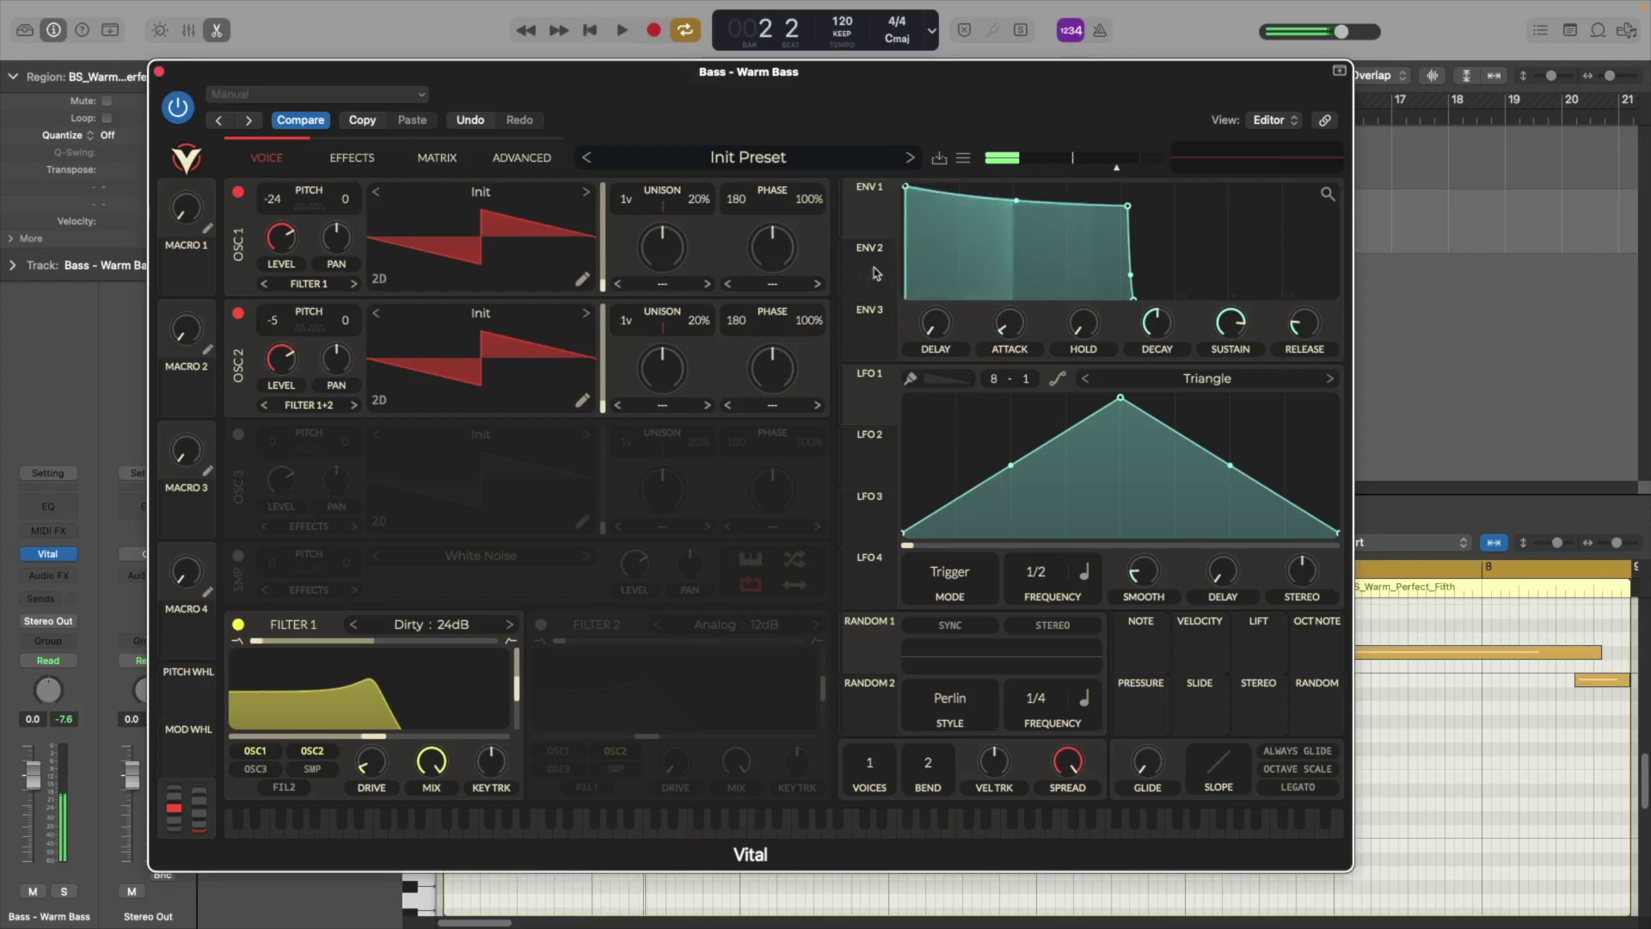
click(874, 276)
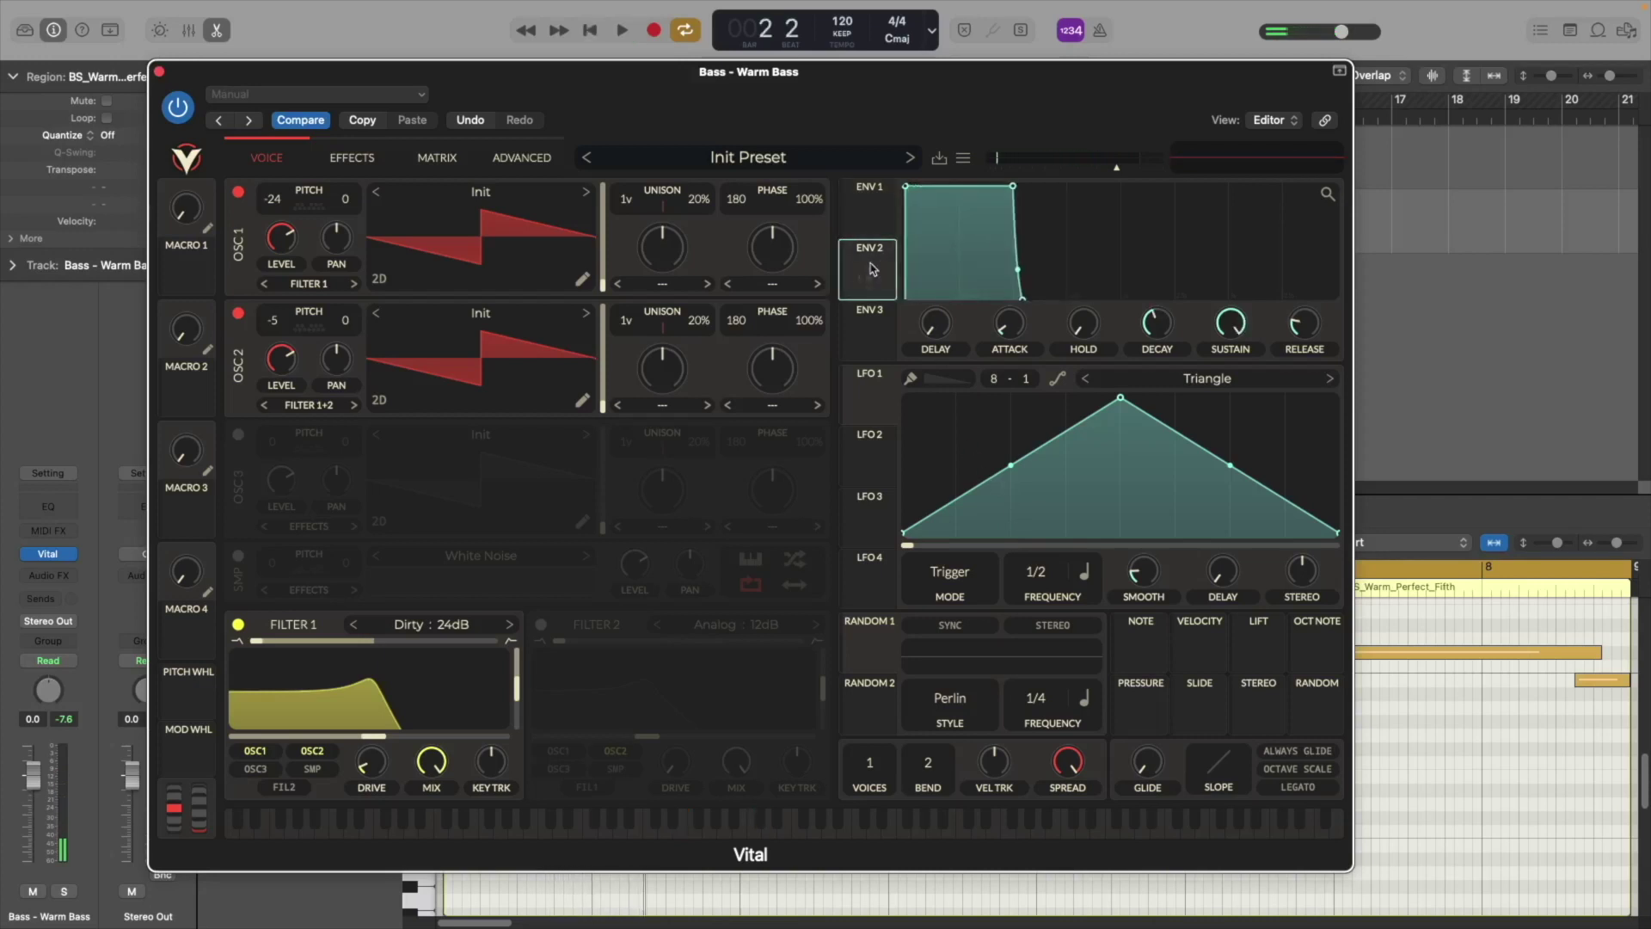
Step: Route ENV 2 to Filter 1 cutoff and set its modulation amount
drag(872, 268, 456, 686)
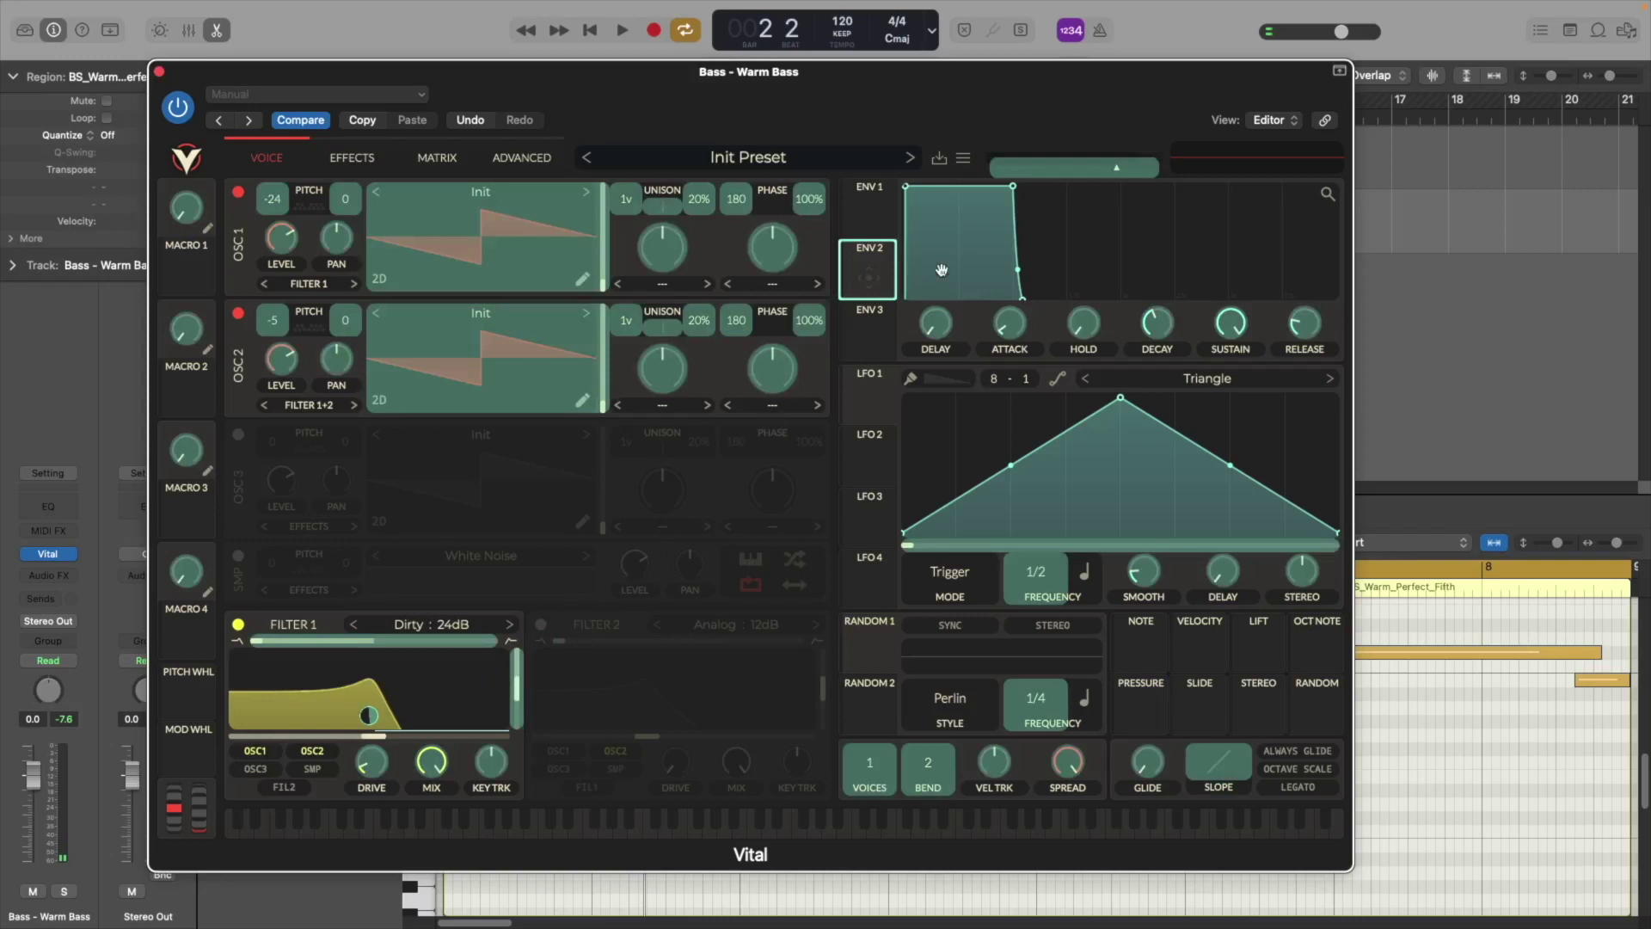
drag(942, 270, 855, 288)
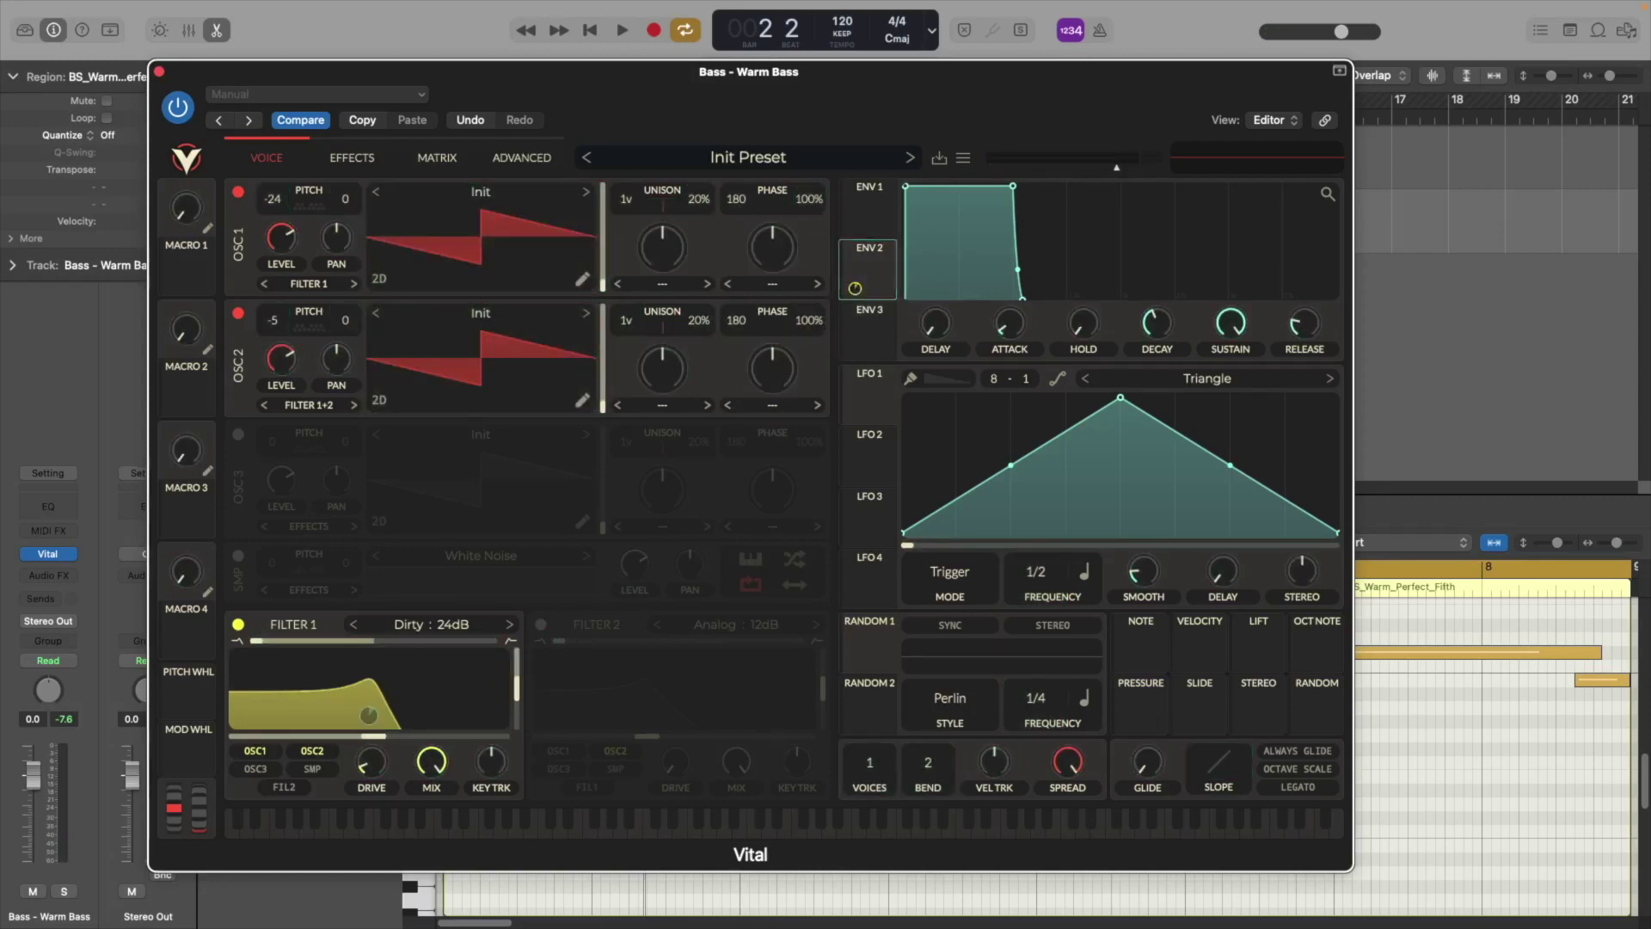
click(1232, 7)
Step: Reshape ENV 2 into a short decaying pluck, adjusting decay and release (about 0.358 s) while auditioning
drag(1013, 188, 979, 218)
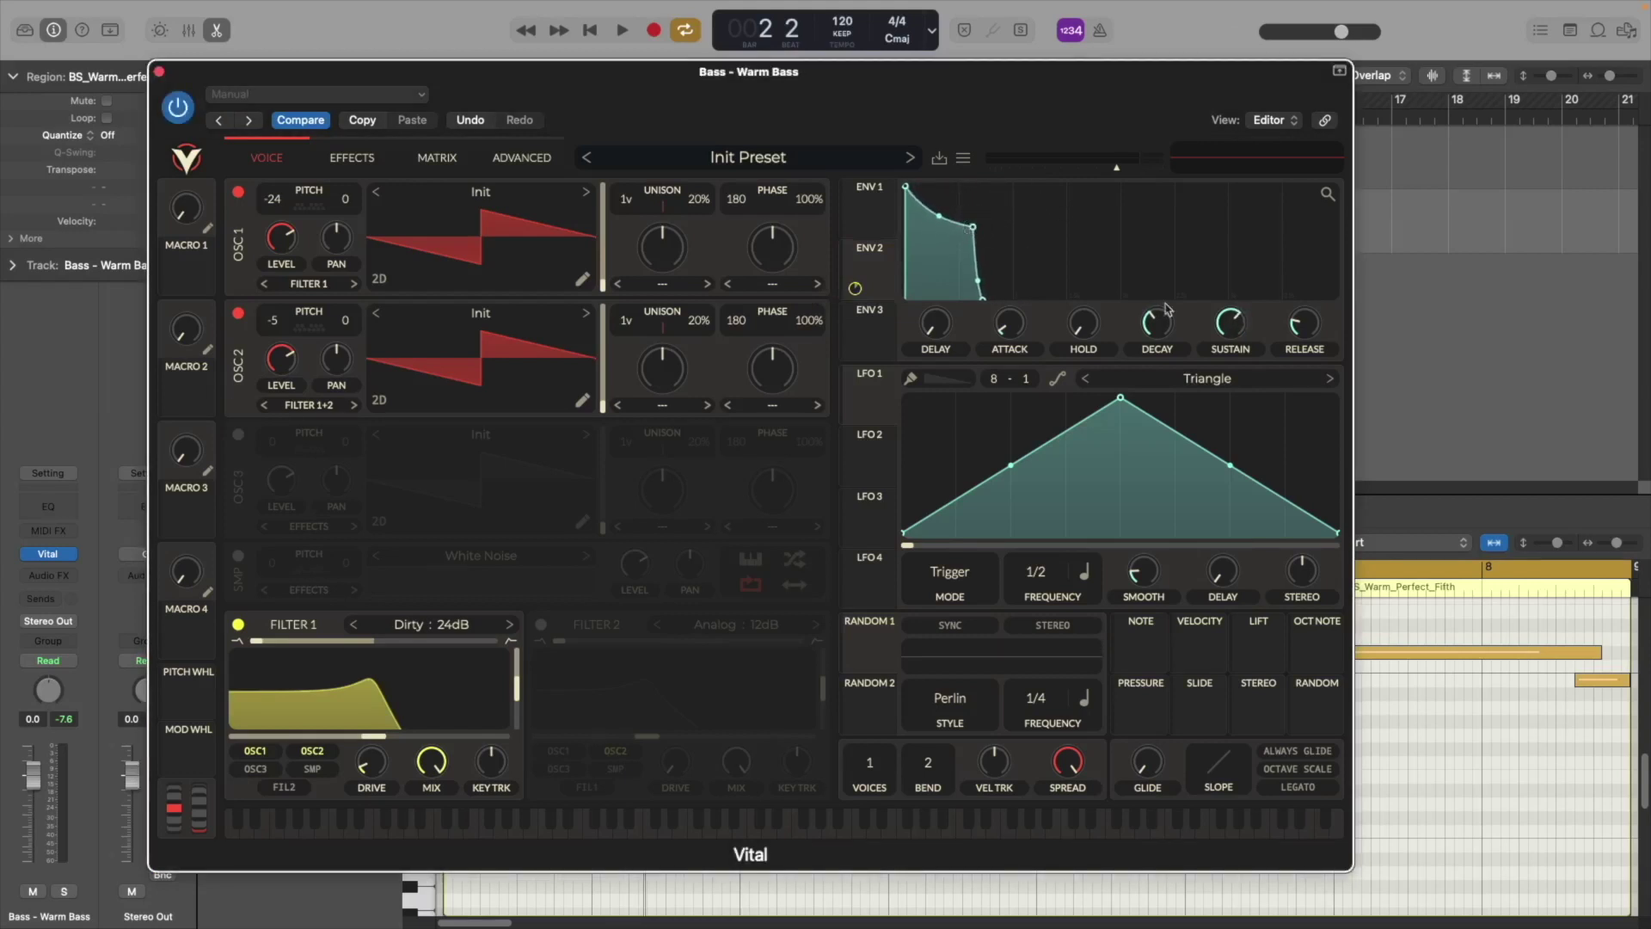
drag(1309, 339, 1313, 326)
key(space)
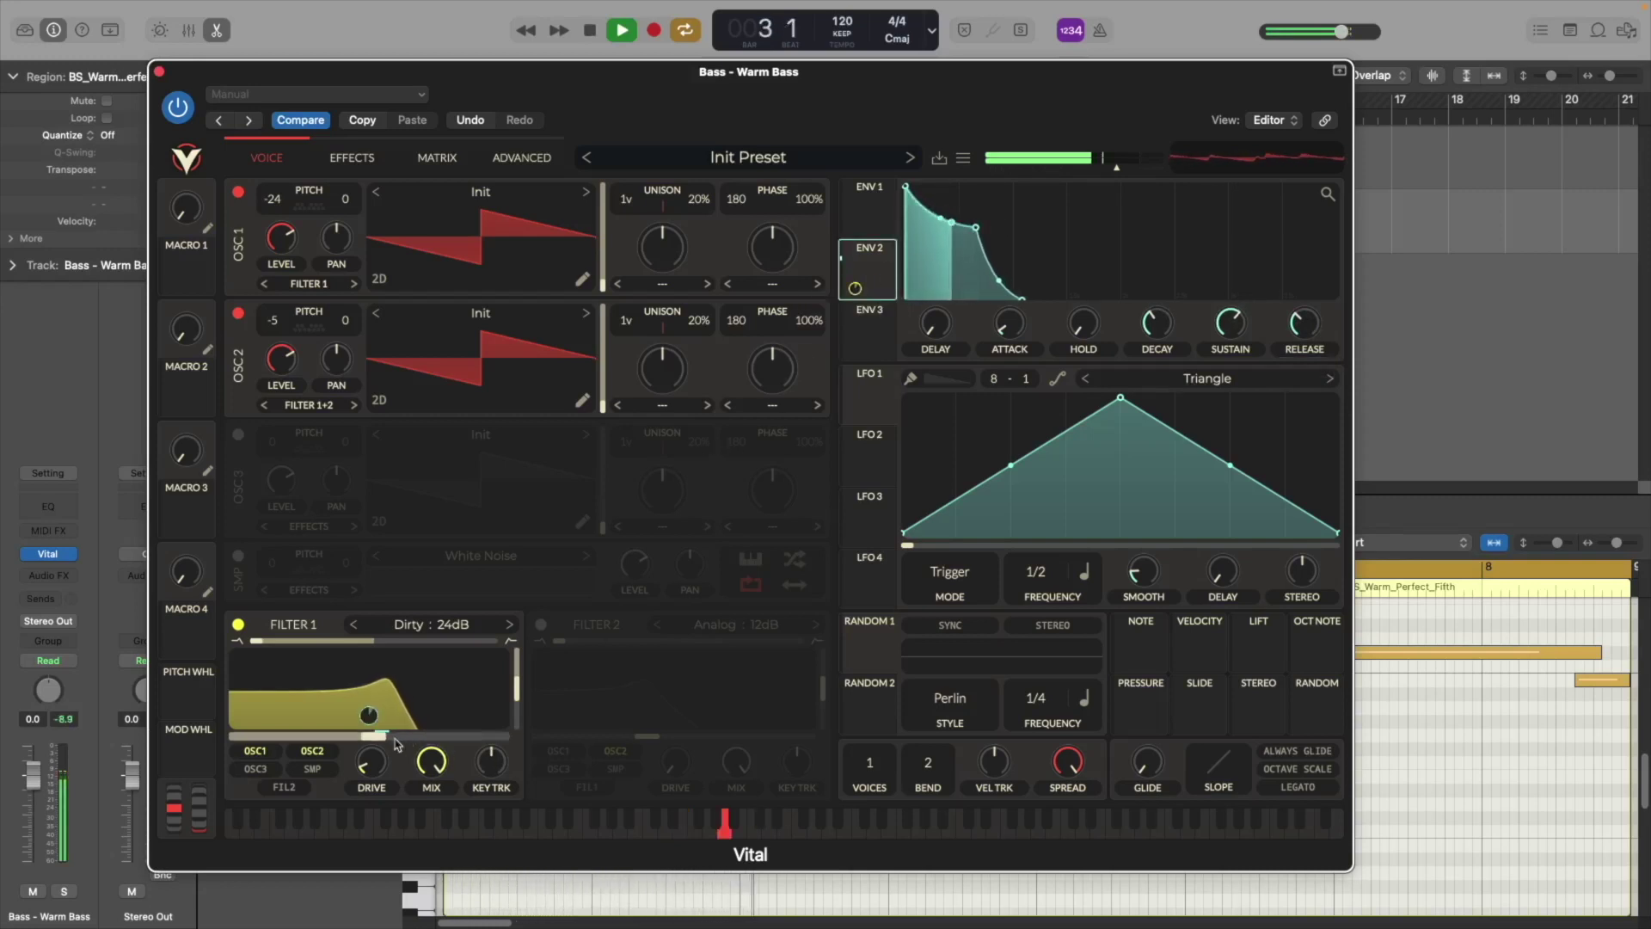
mouse_move(855, 288)
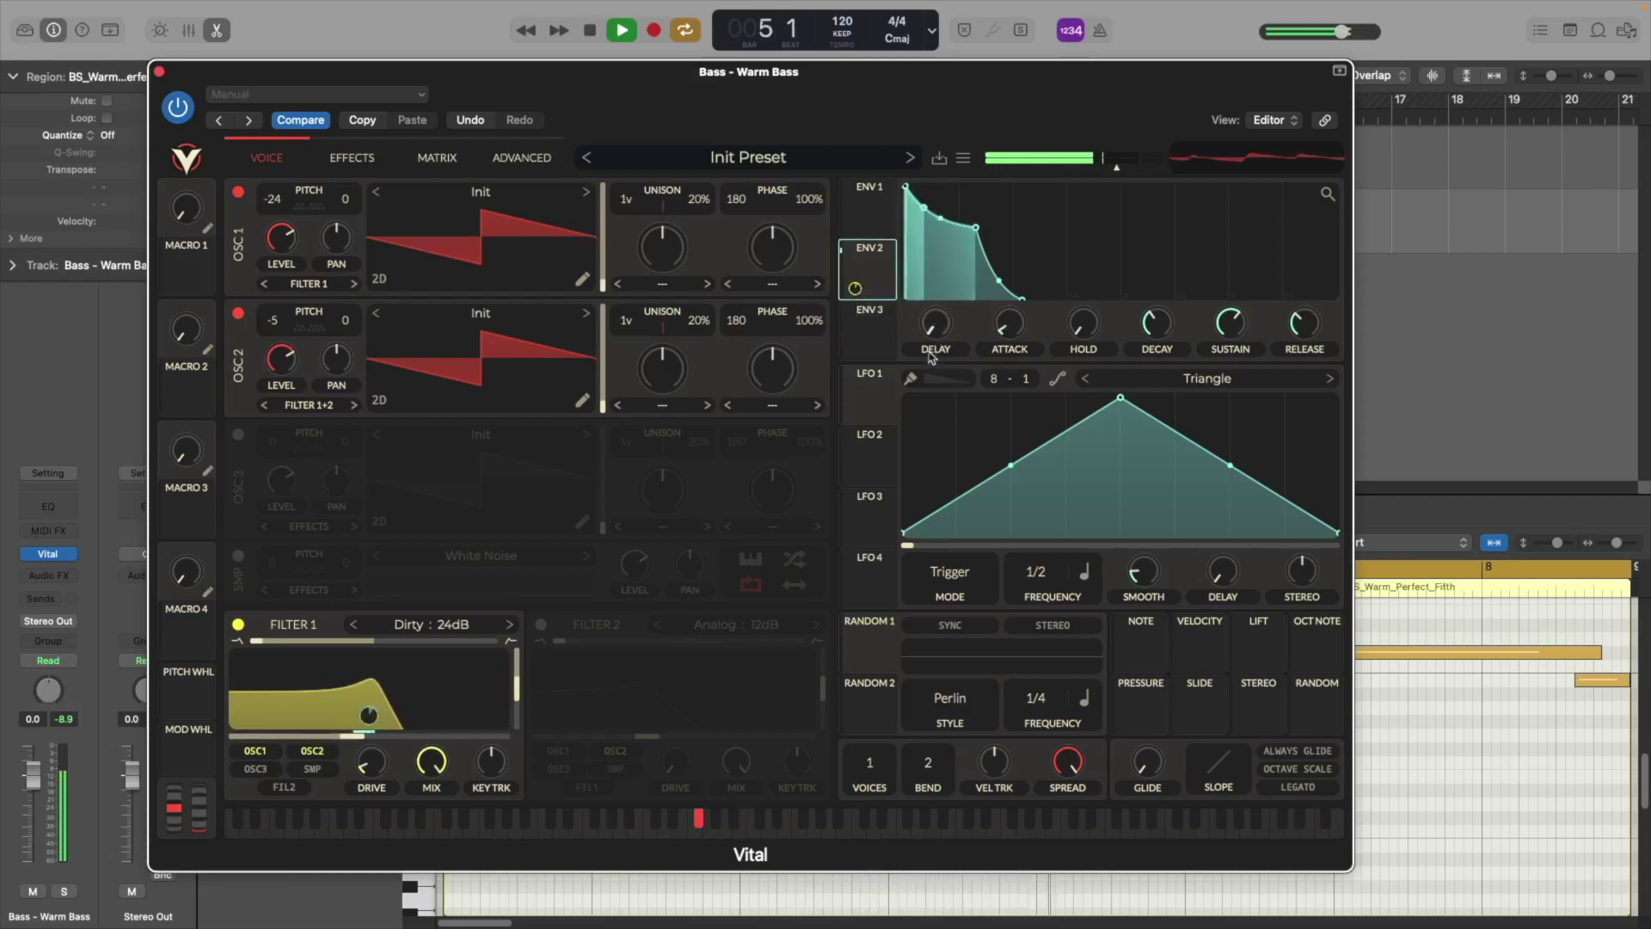
drag(1281, 331, 1282, 355)
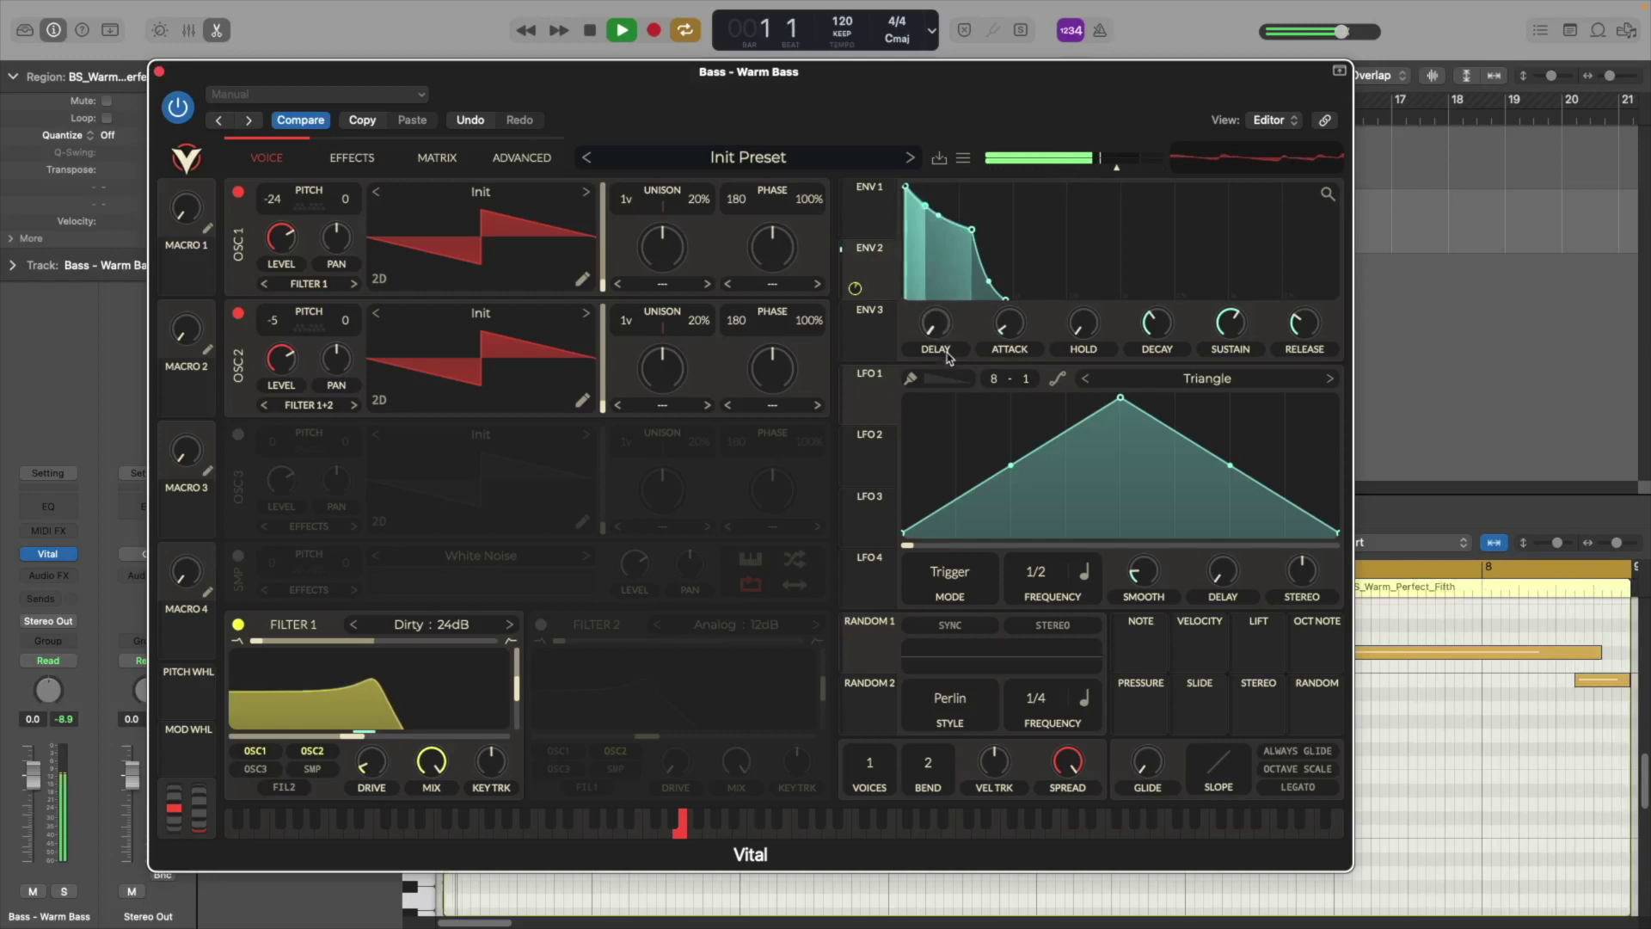
mouse_move(855, 289)
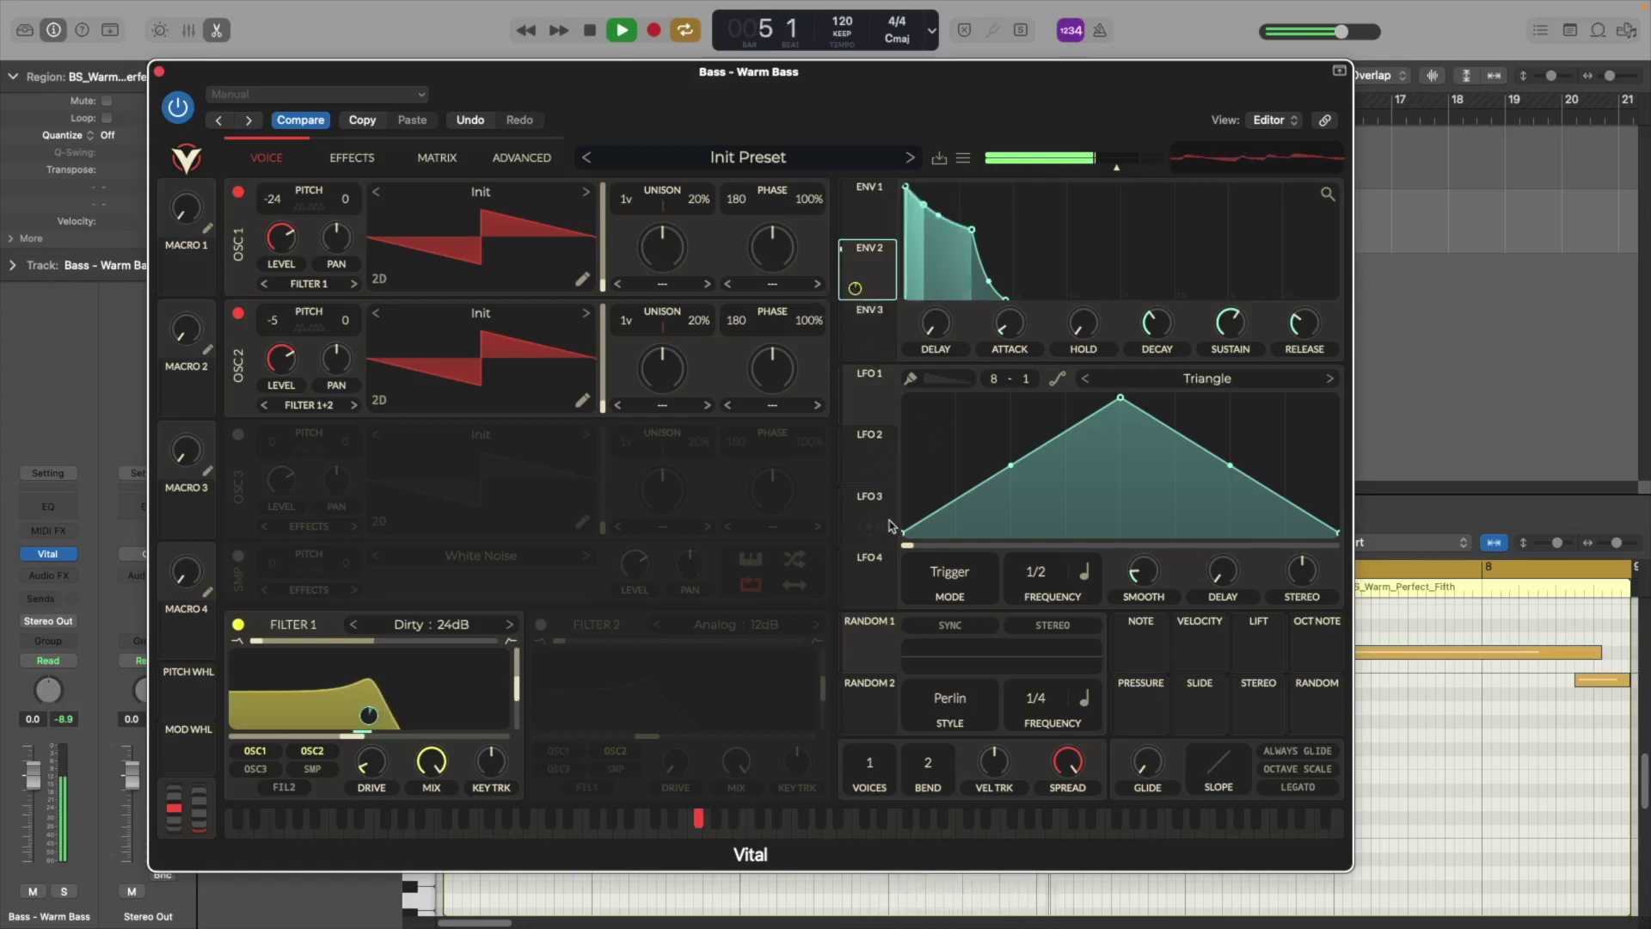
key(space)
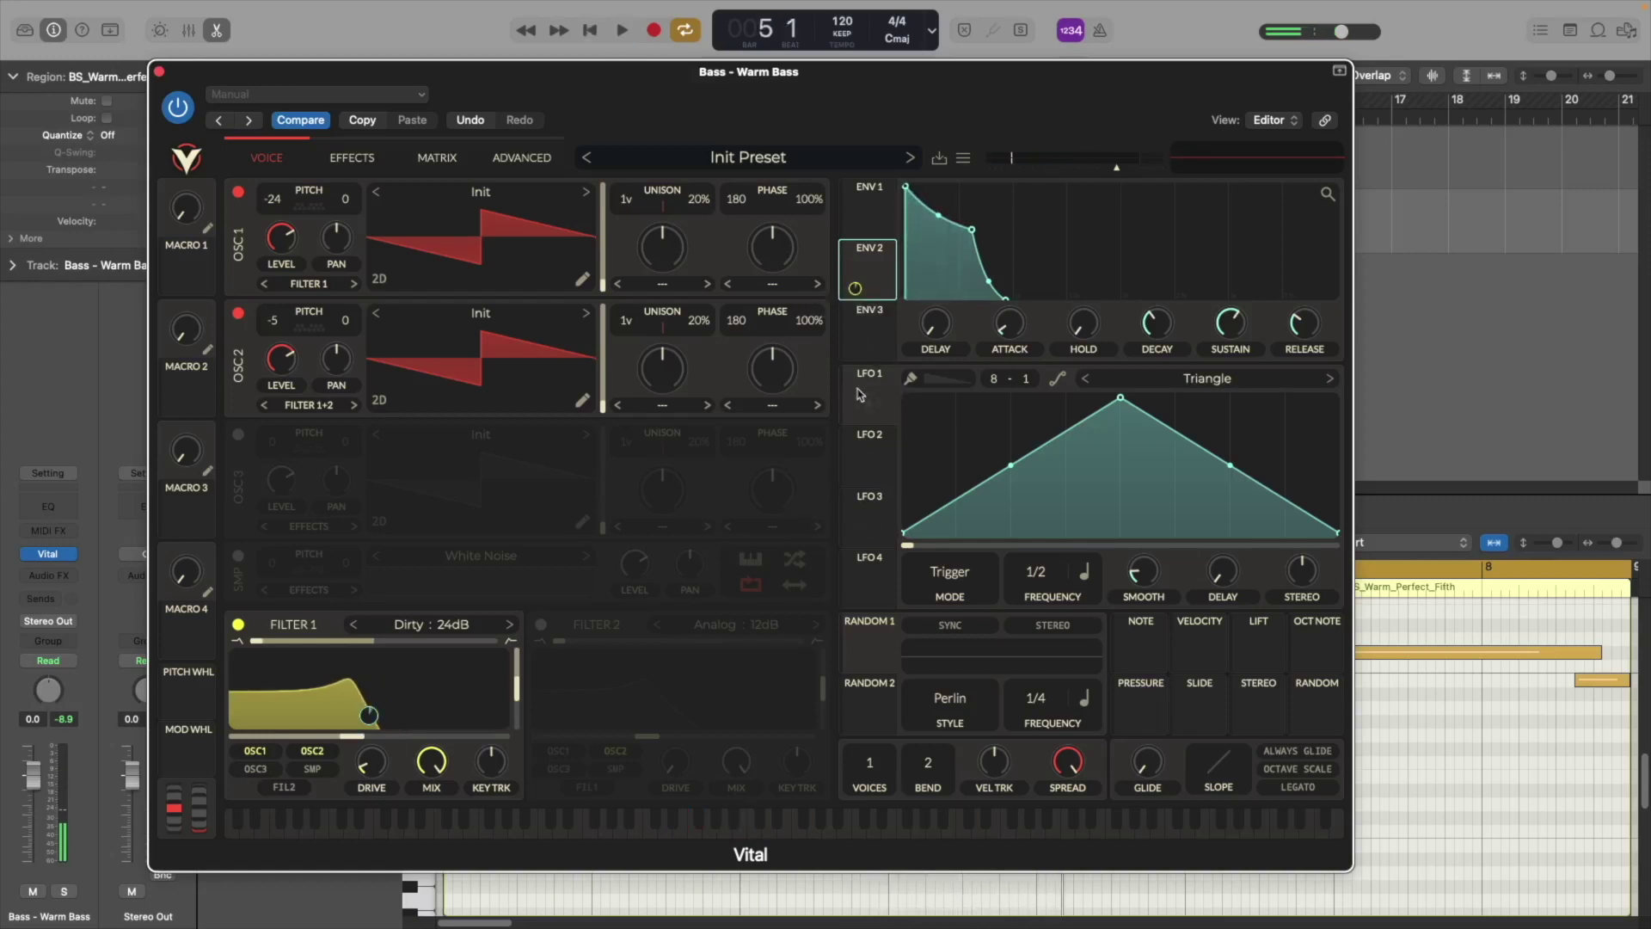
Step: Route LFO 1 to Filter 1 cutoff at reduced depth, in Envelope mode at 1/1, and play it
drag(877, 398, 449, 684)
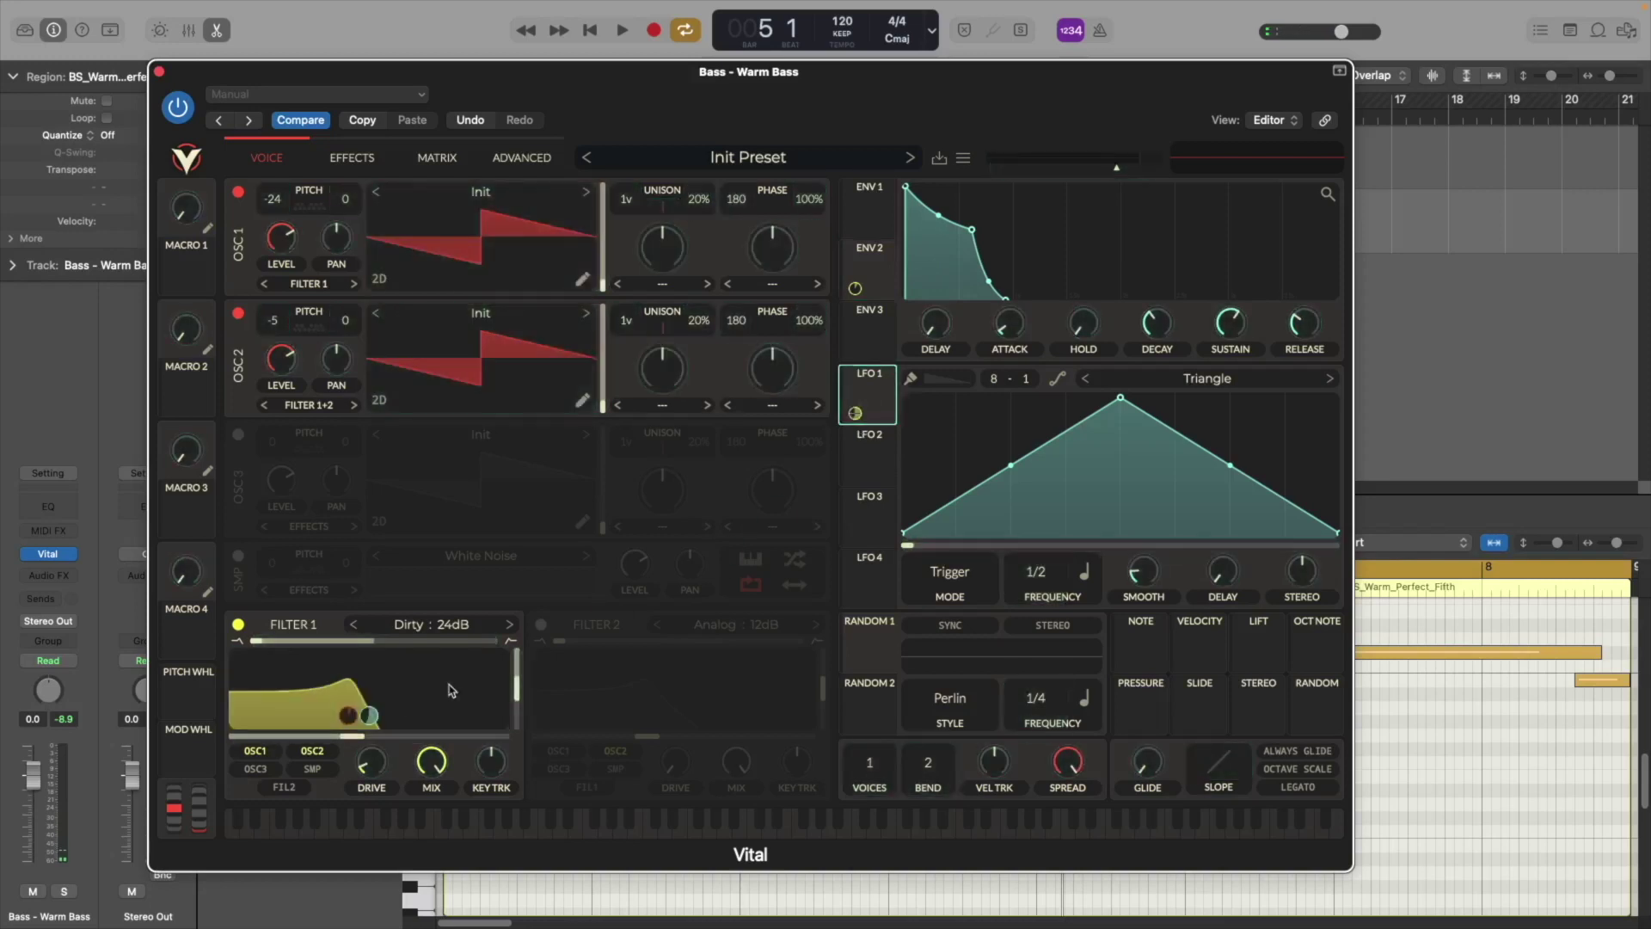
drag(856, 413, 855, 439)
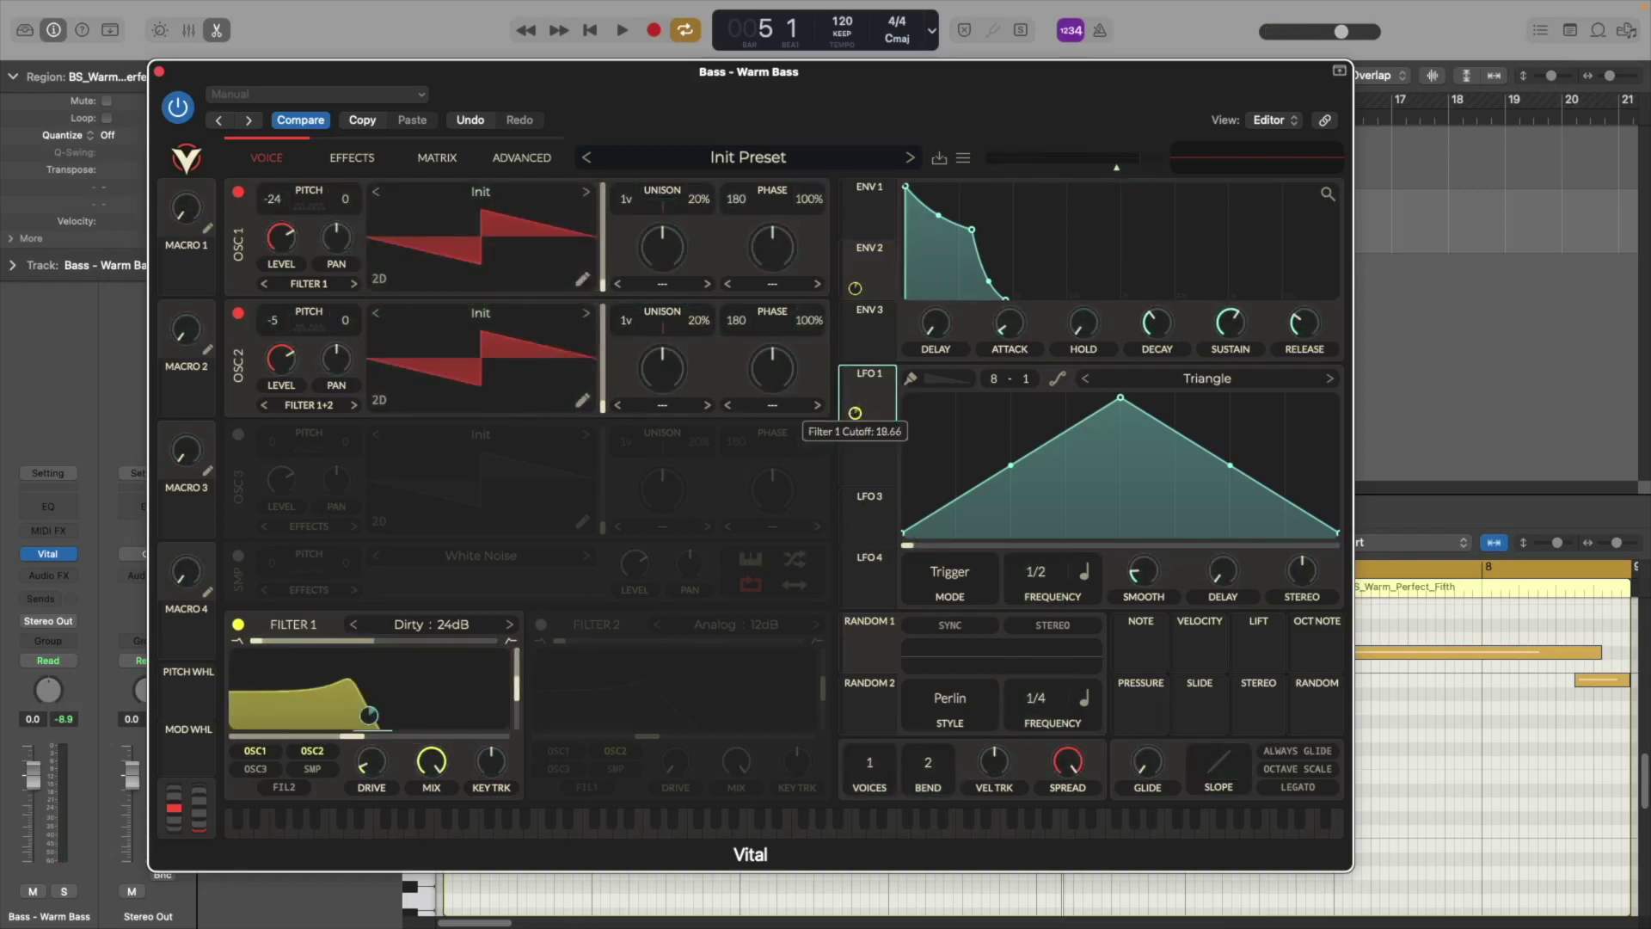
click(938, 568)
click(933, 656)
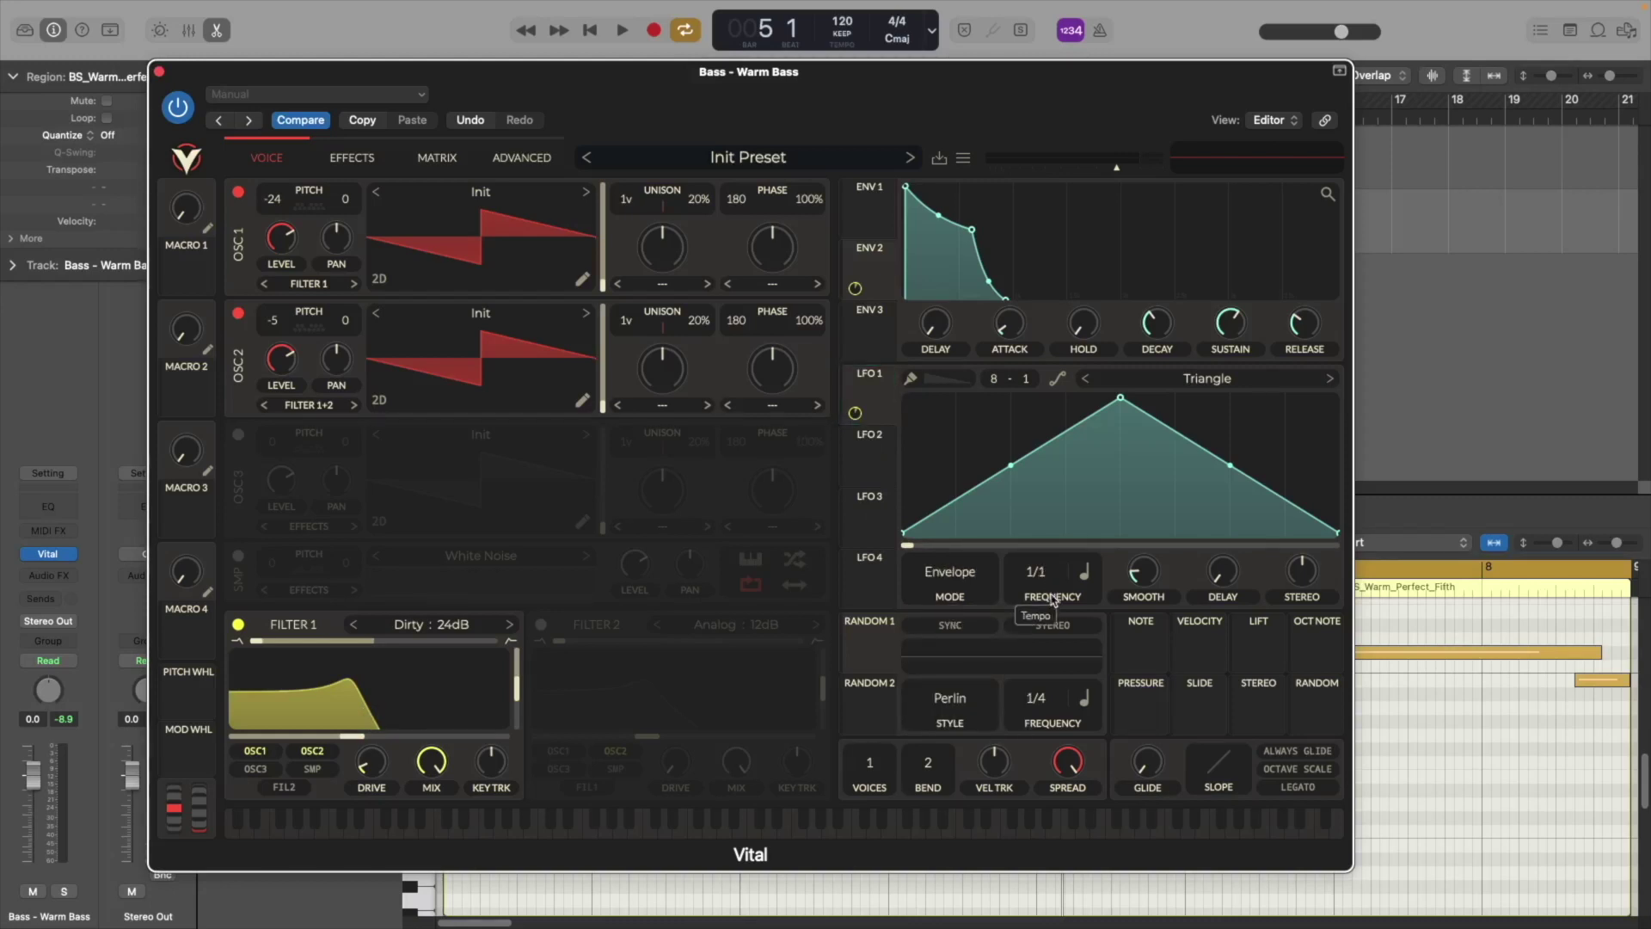
key(space)
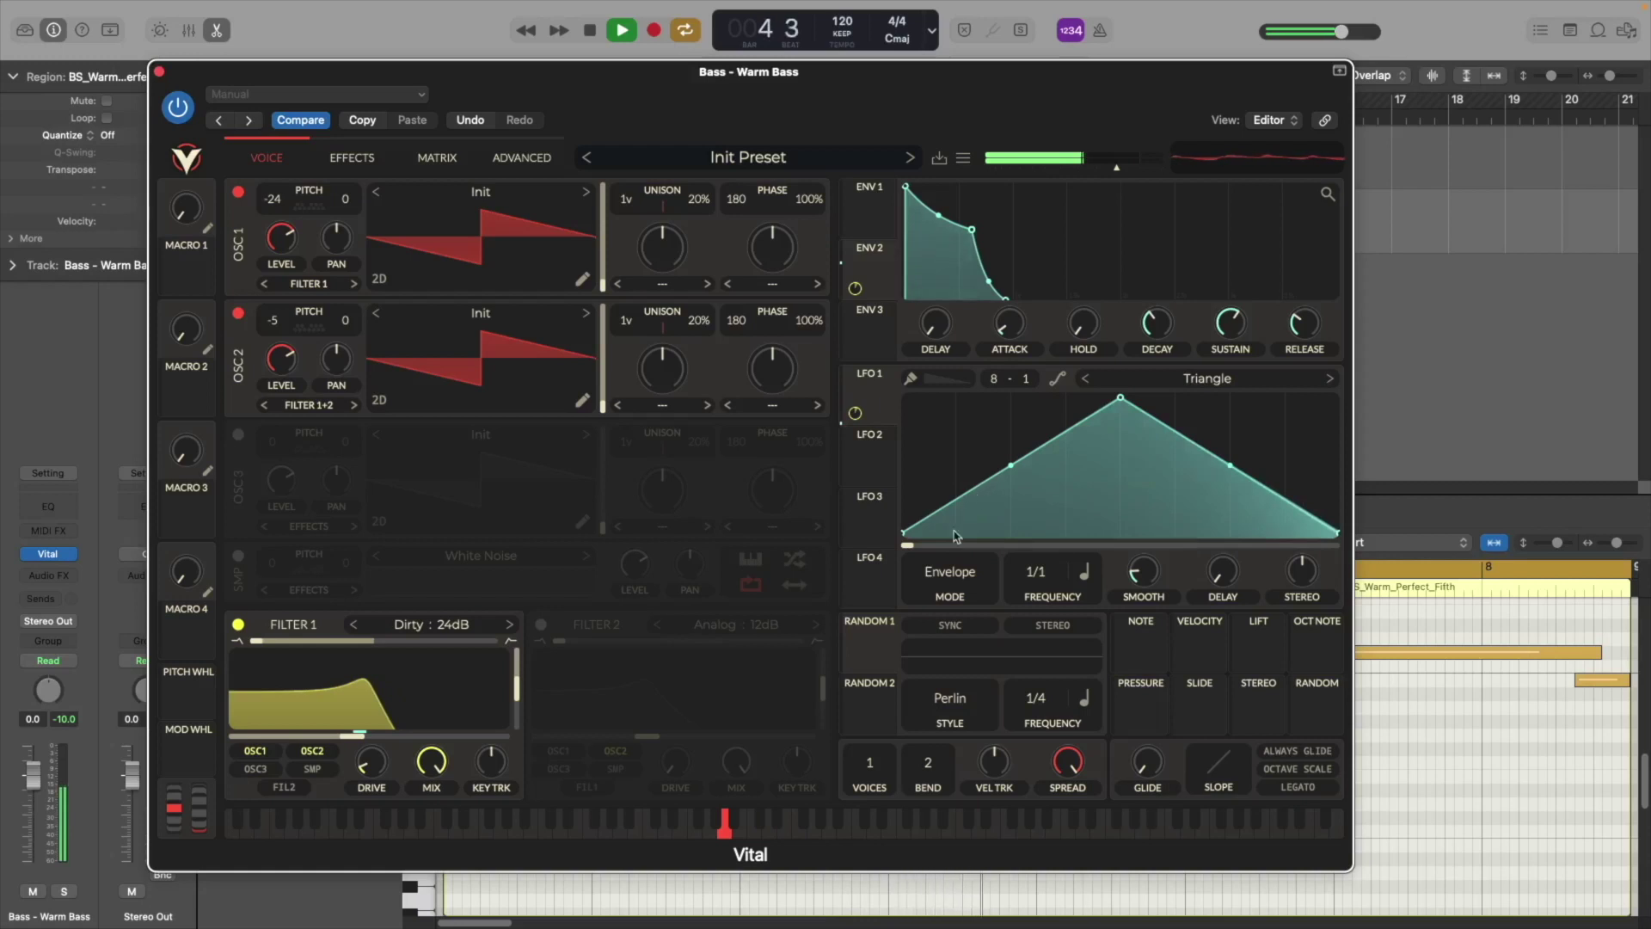
Step: Route Random 1 at a 1/2 rate to Filter 1 cutoff and audition the result
key(space)
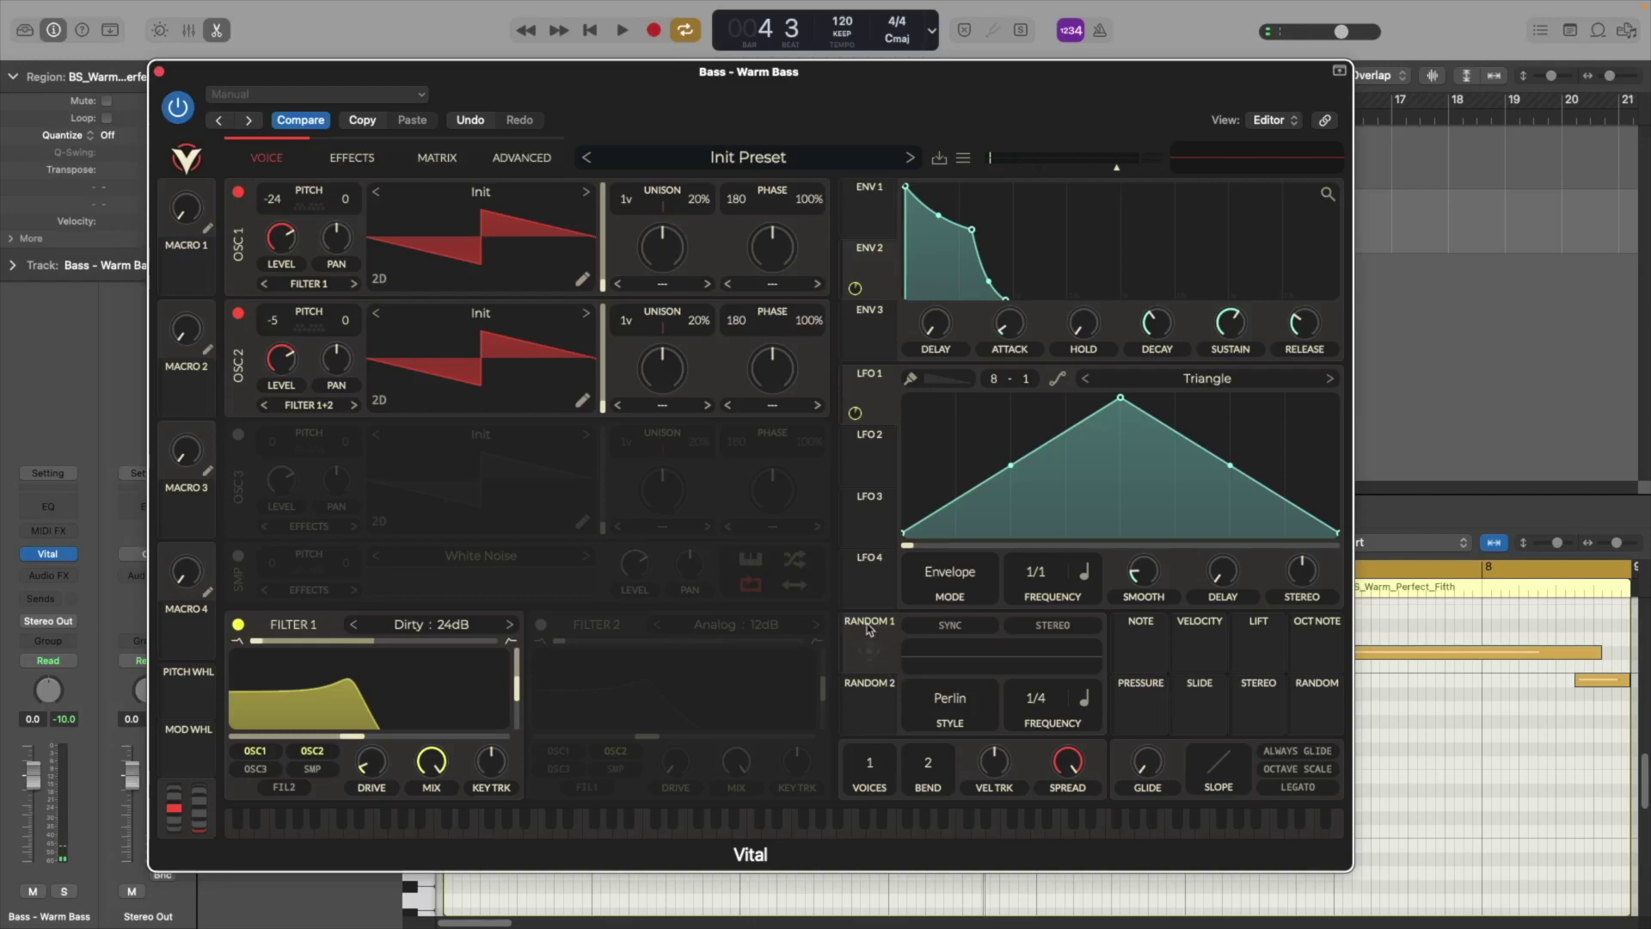
drag(855, 661, 368, 715)
key(space)
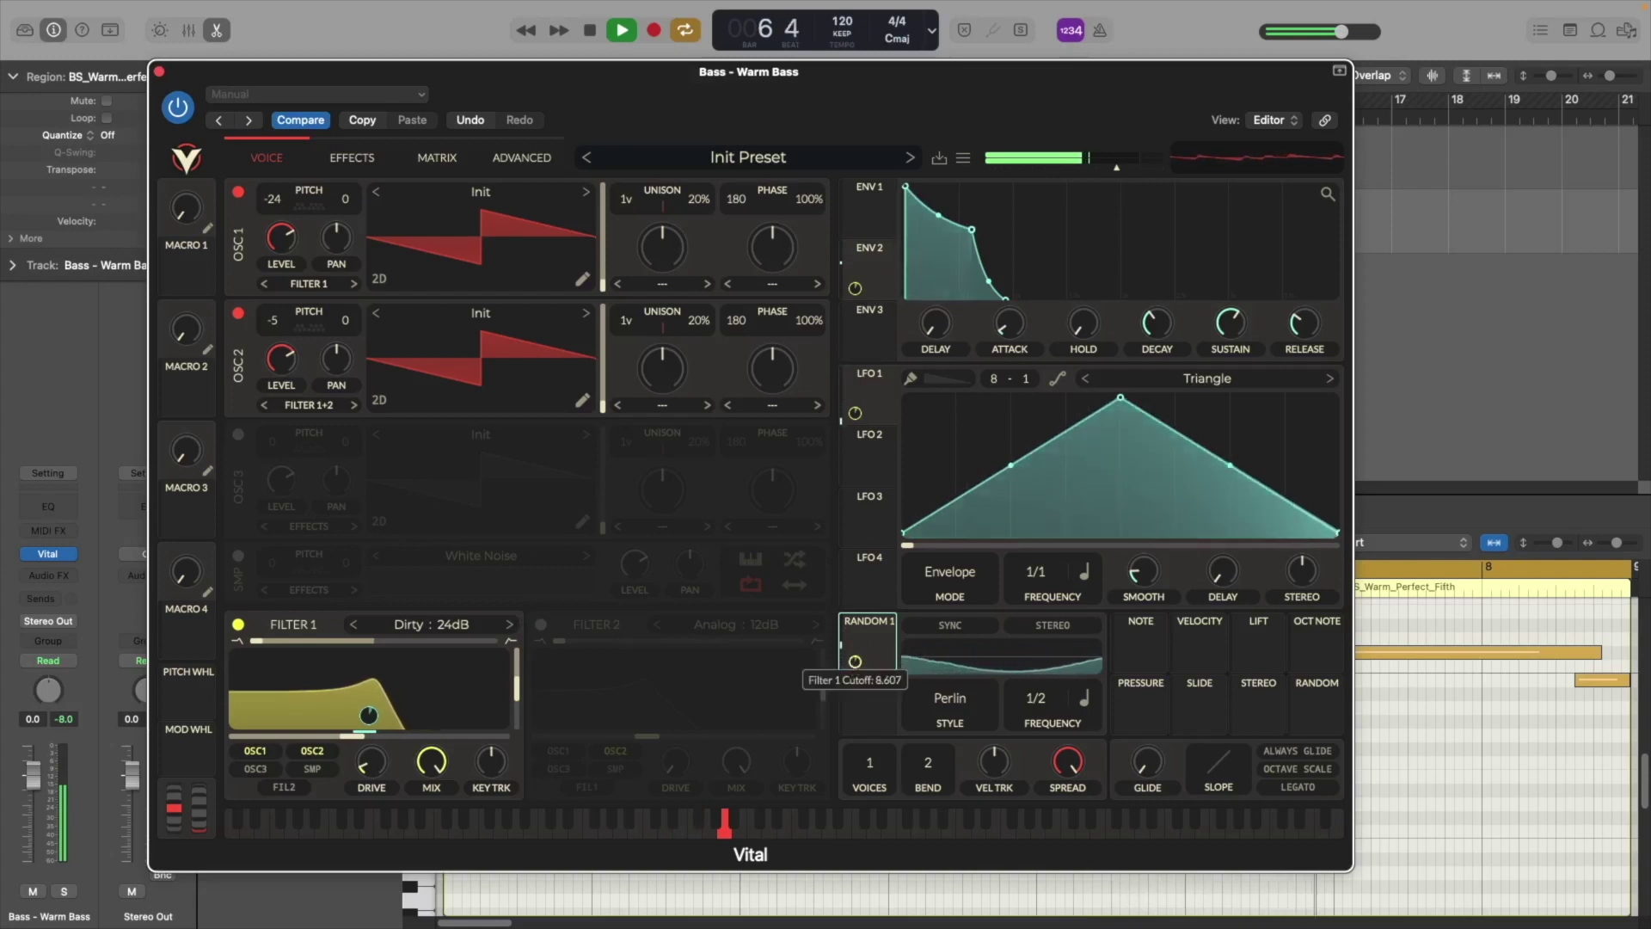
key(space)
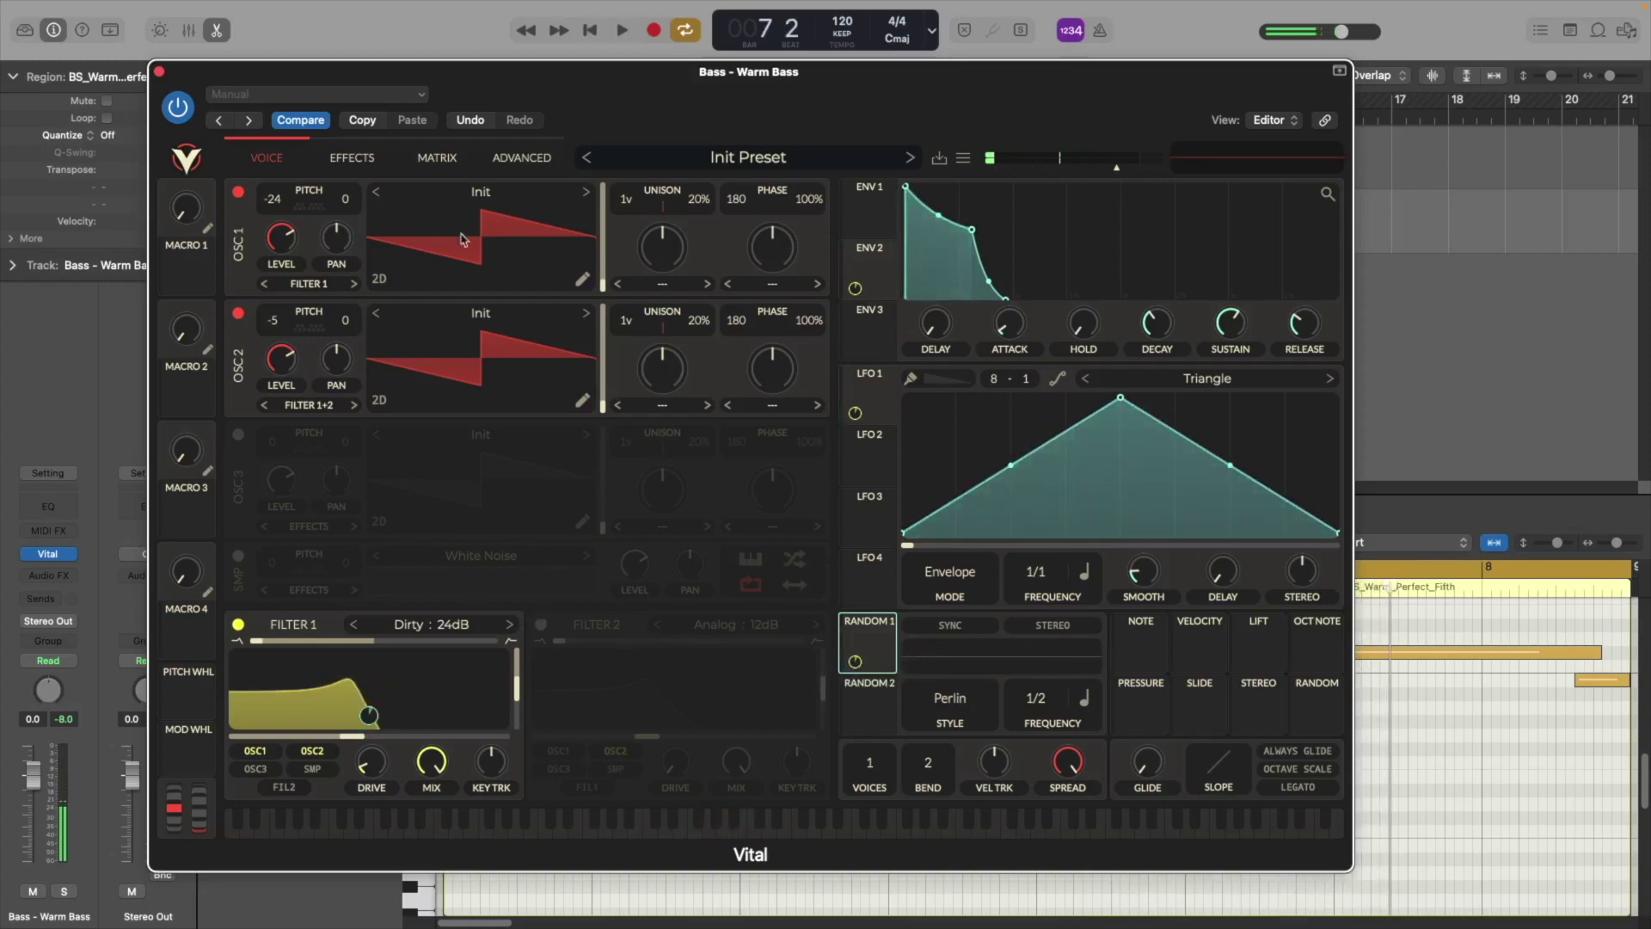
Step: Enable Soft Clip distortion (about 0.874 mix) at the top of the effects chain, with EQ second
click(346, 155)
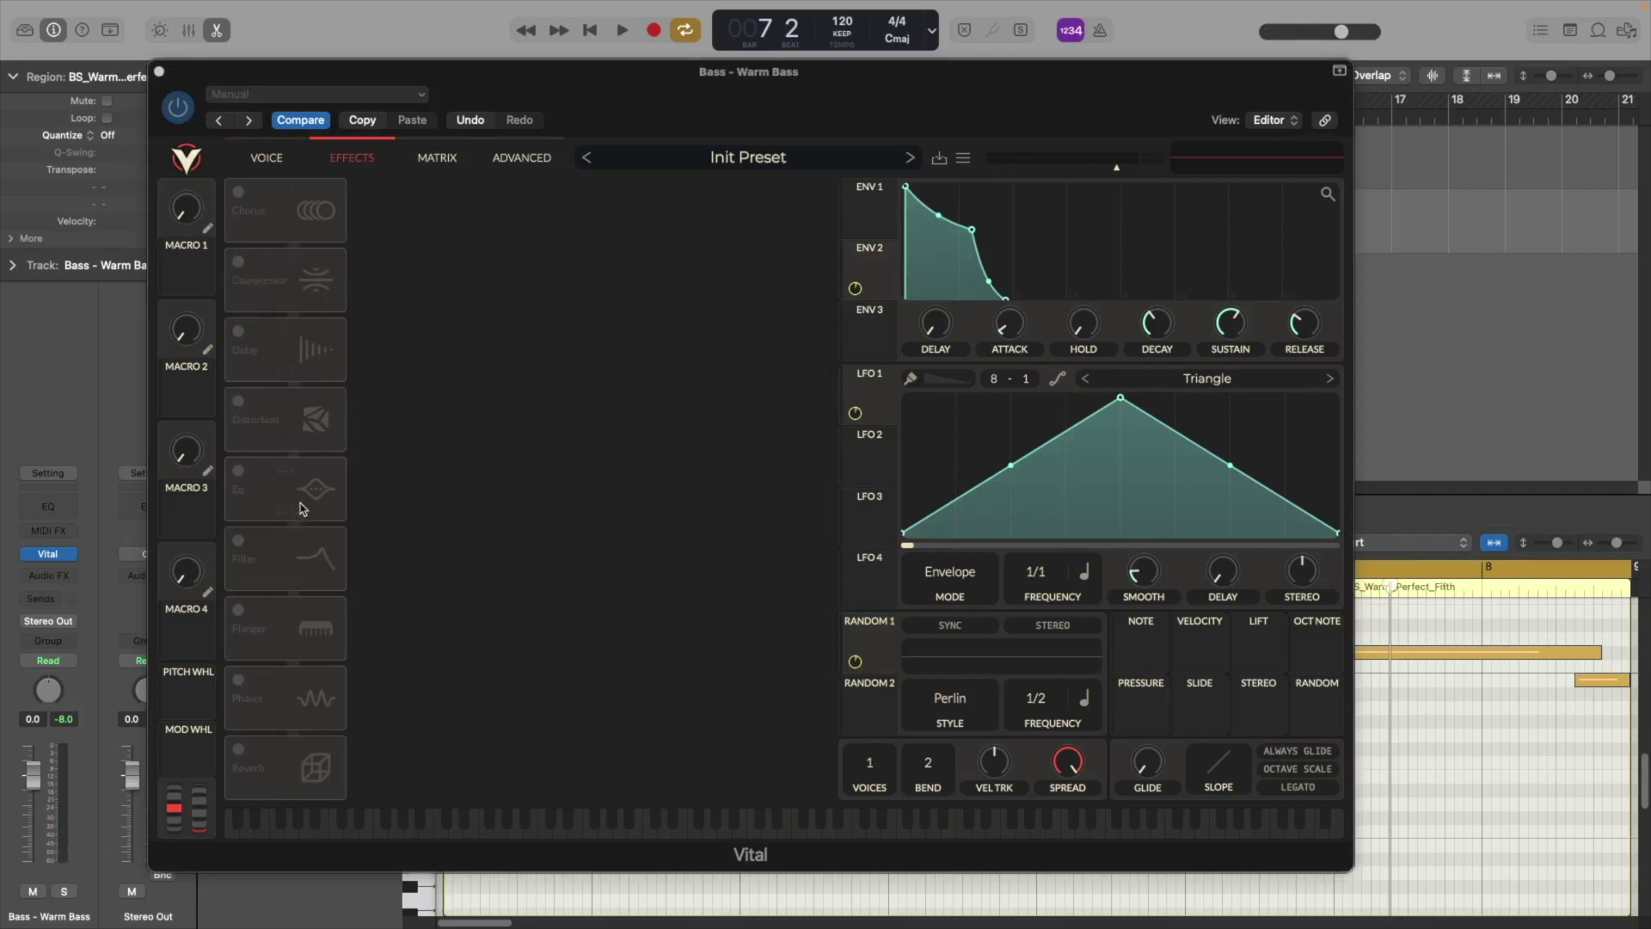
drag(235, 397, 290, 219)
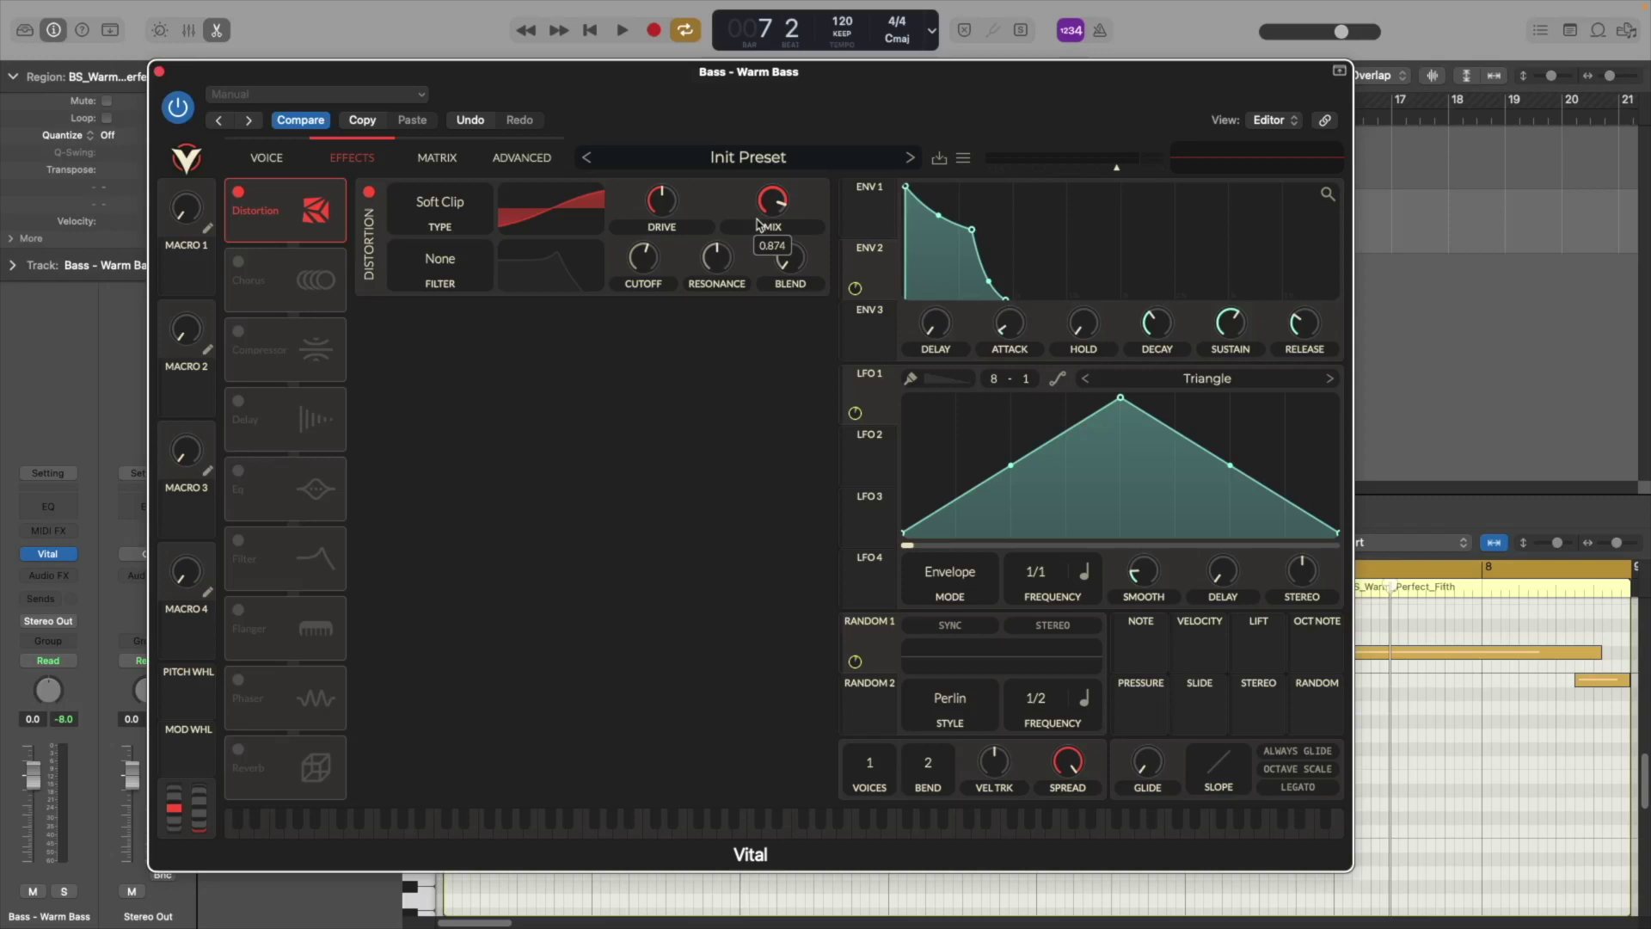
key(space)
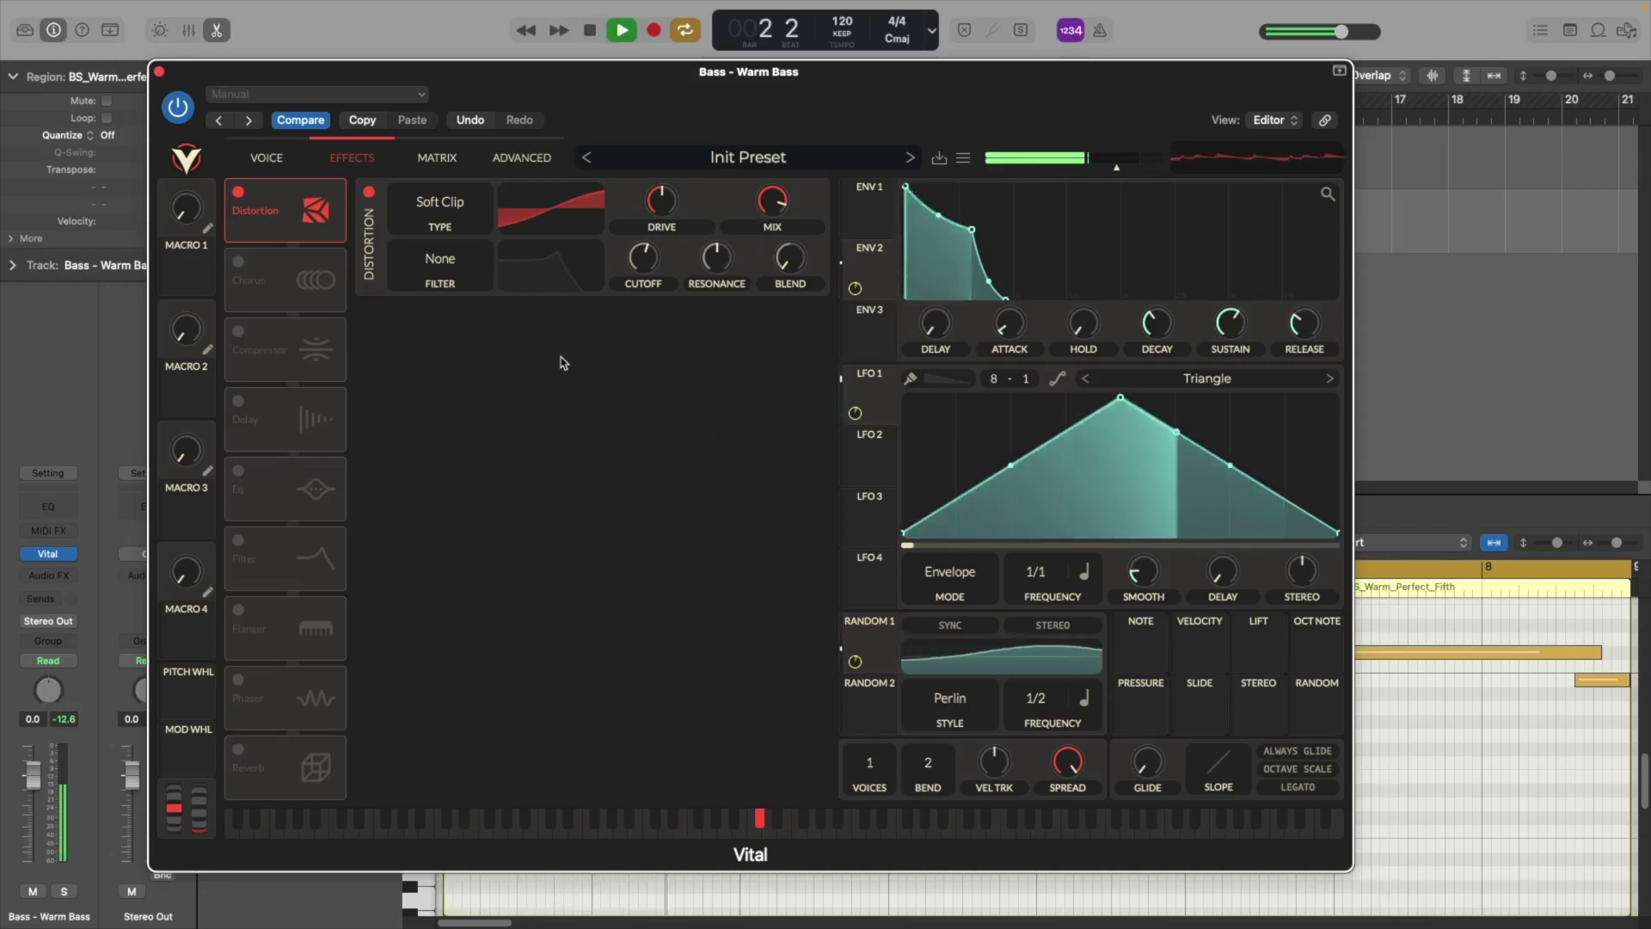
key(space)
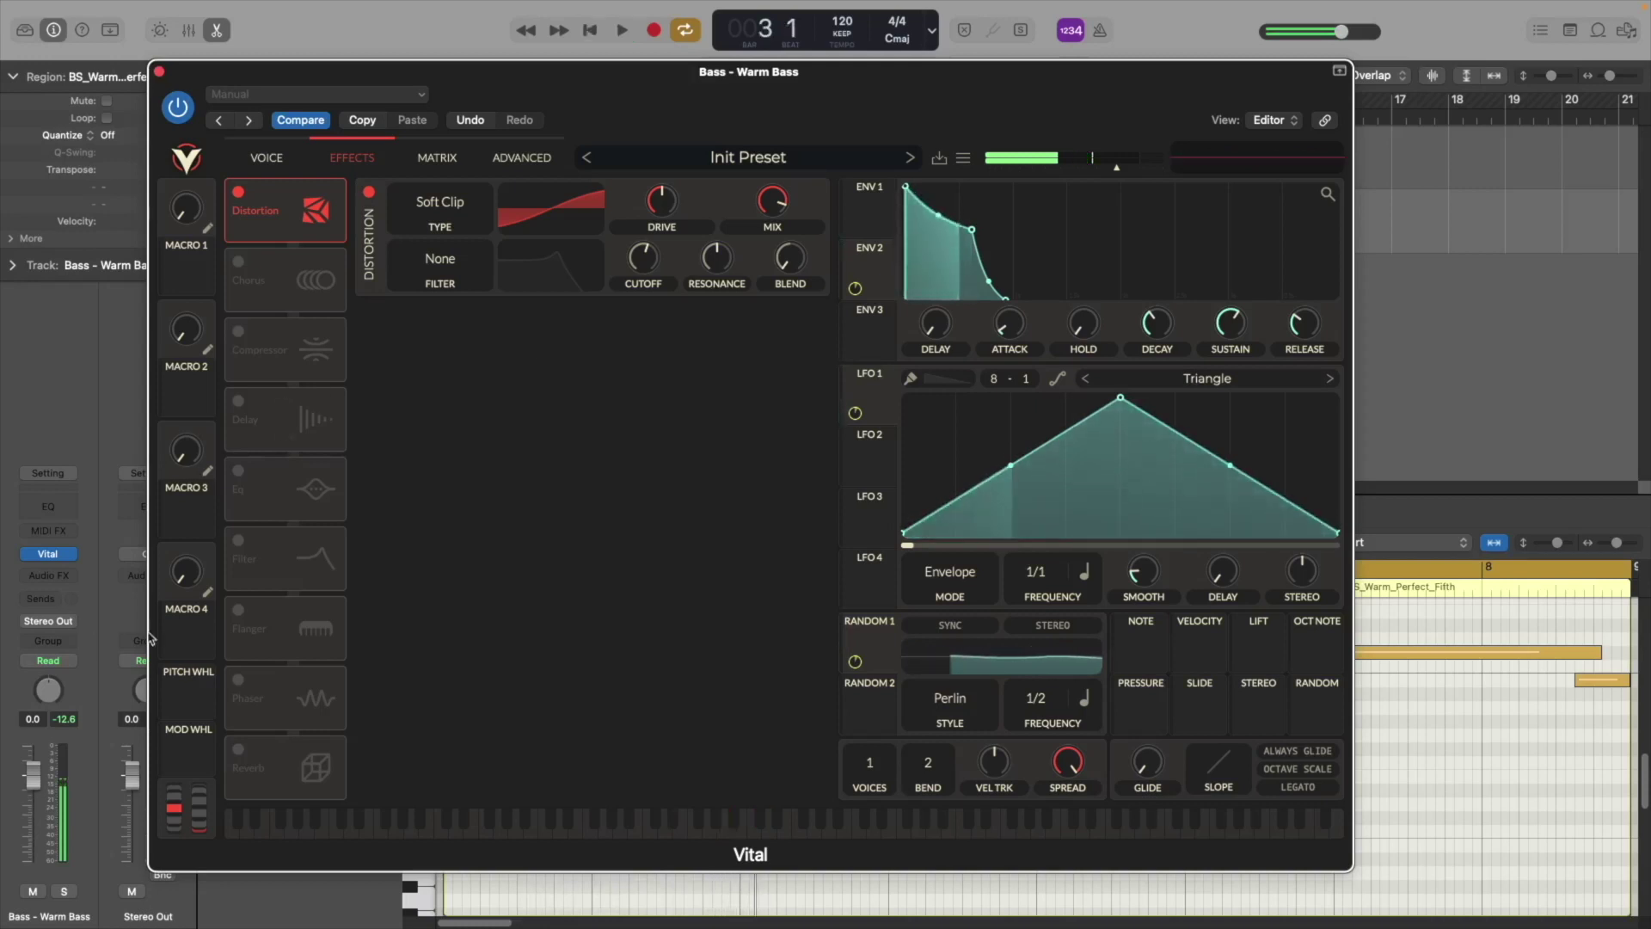
click(238, 470)
drag(283, 489, 305, 320)
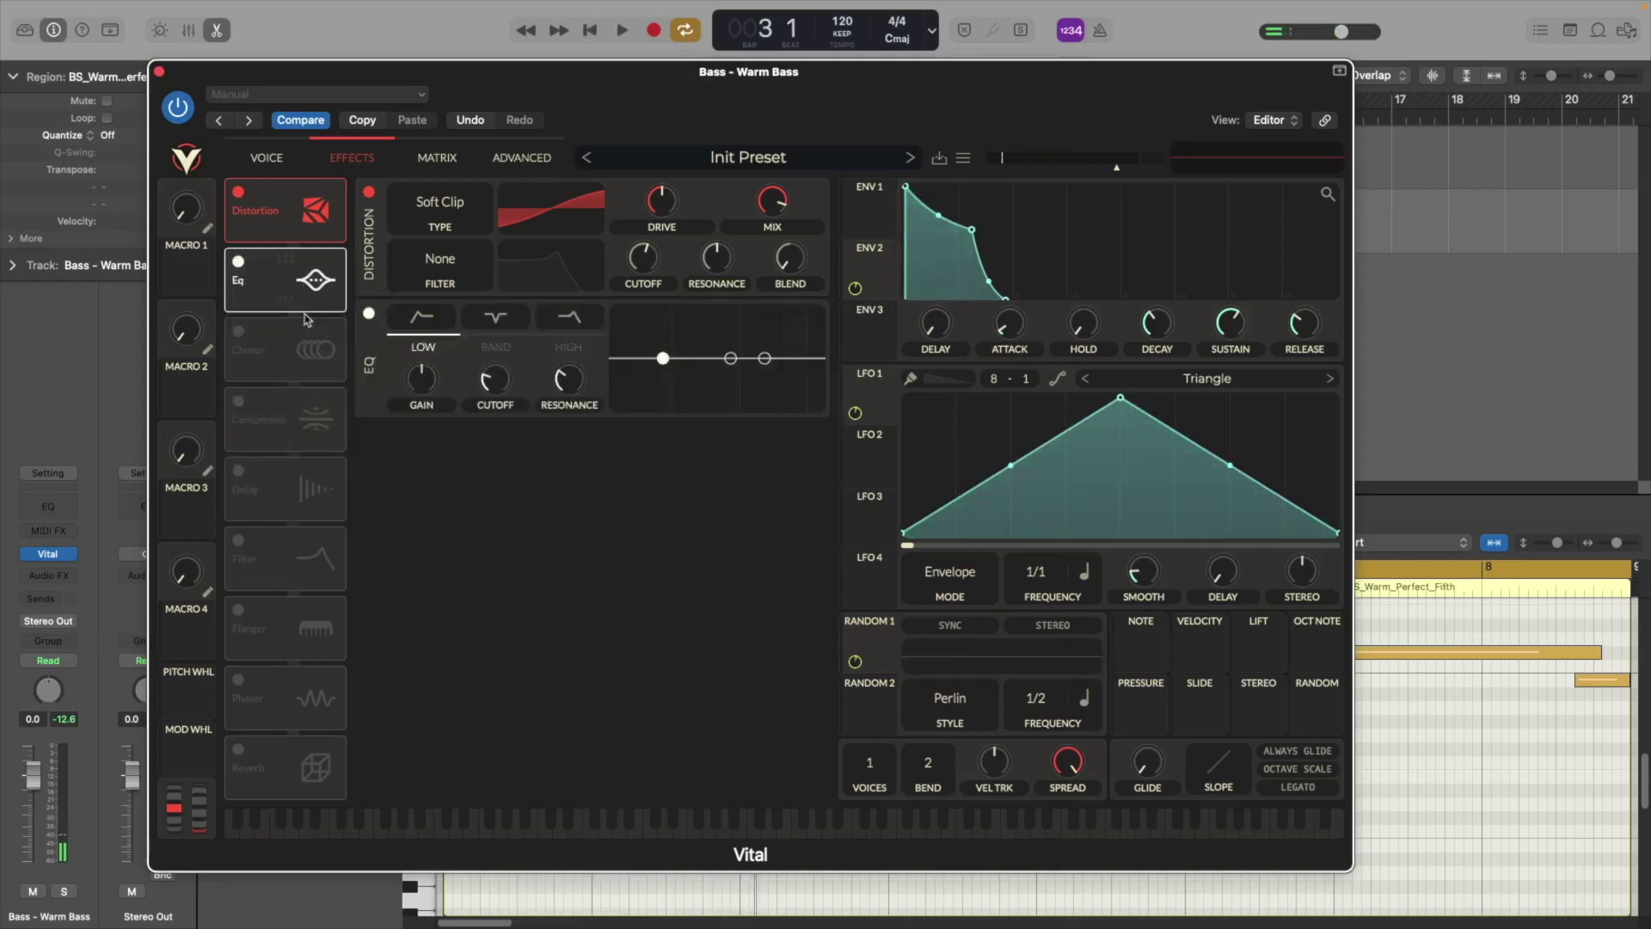
Step: Pull the EQ high shelf down to cut the treble by about -6.87 dB
drag(765, 358, 764, 369)
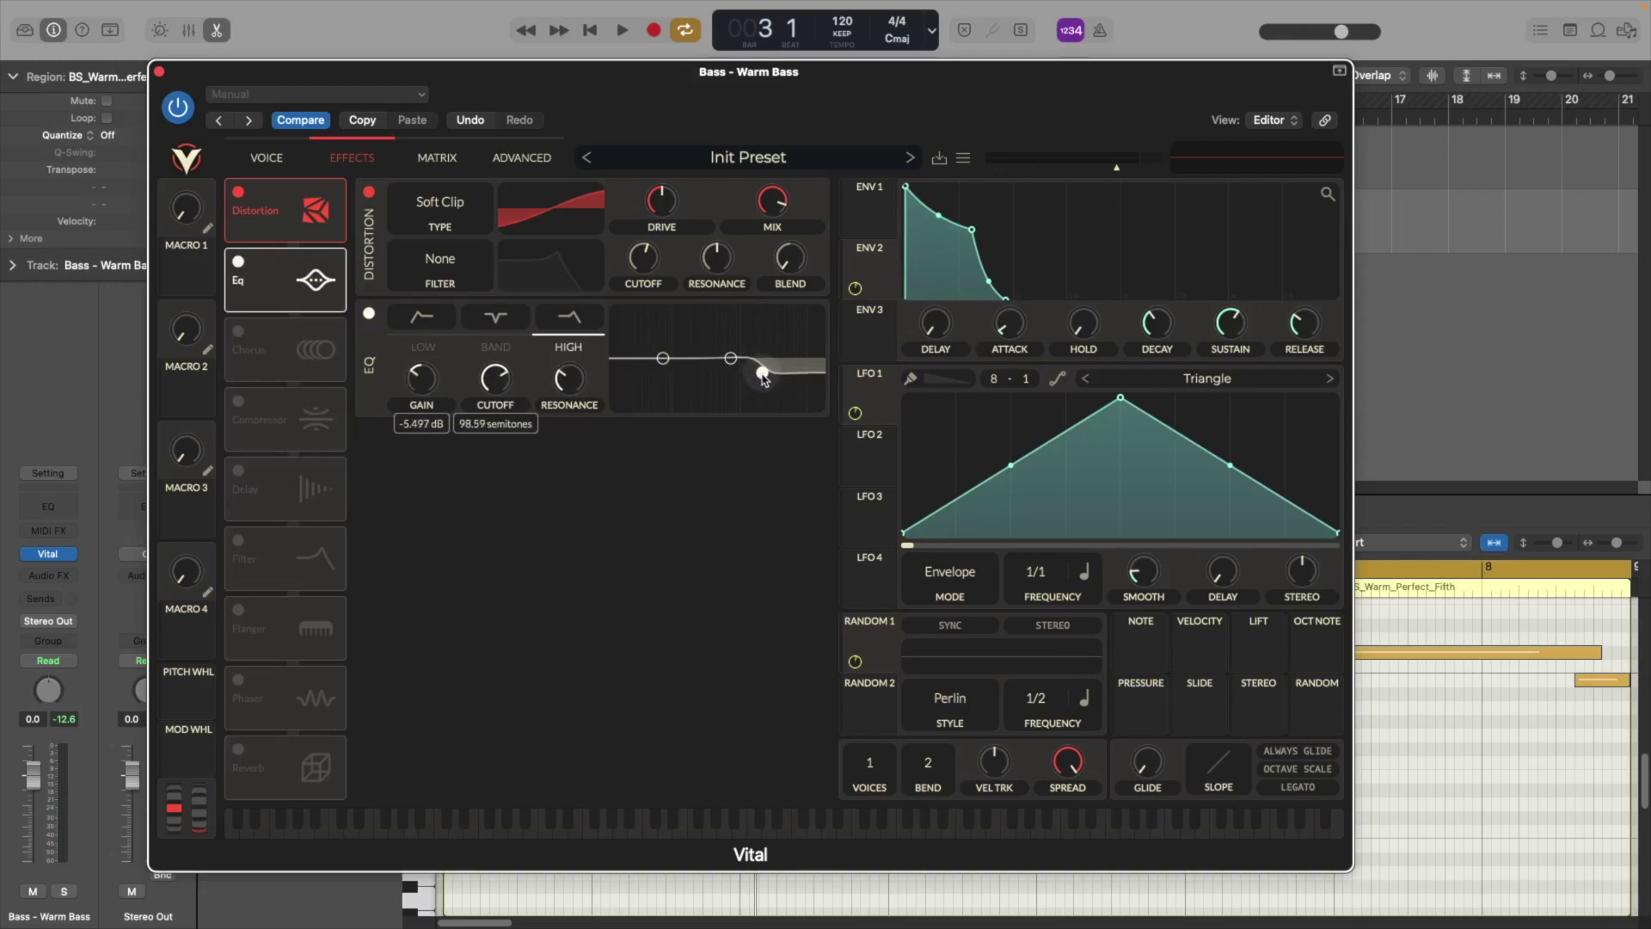
drag(760, 375, 757, 377)
key(space)
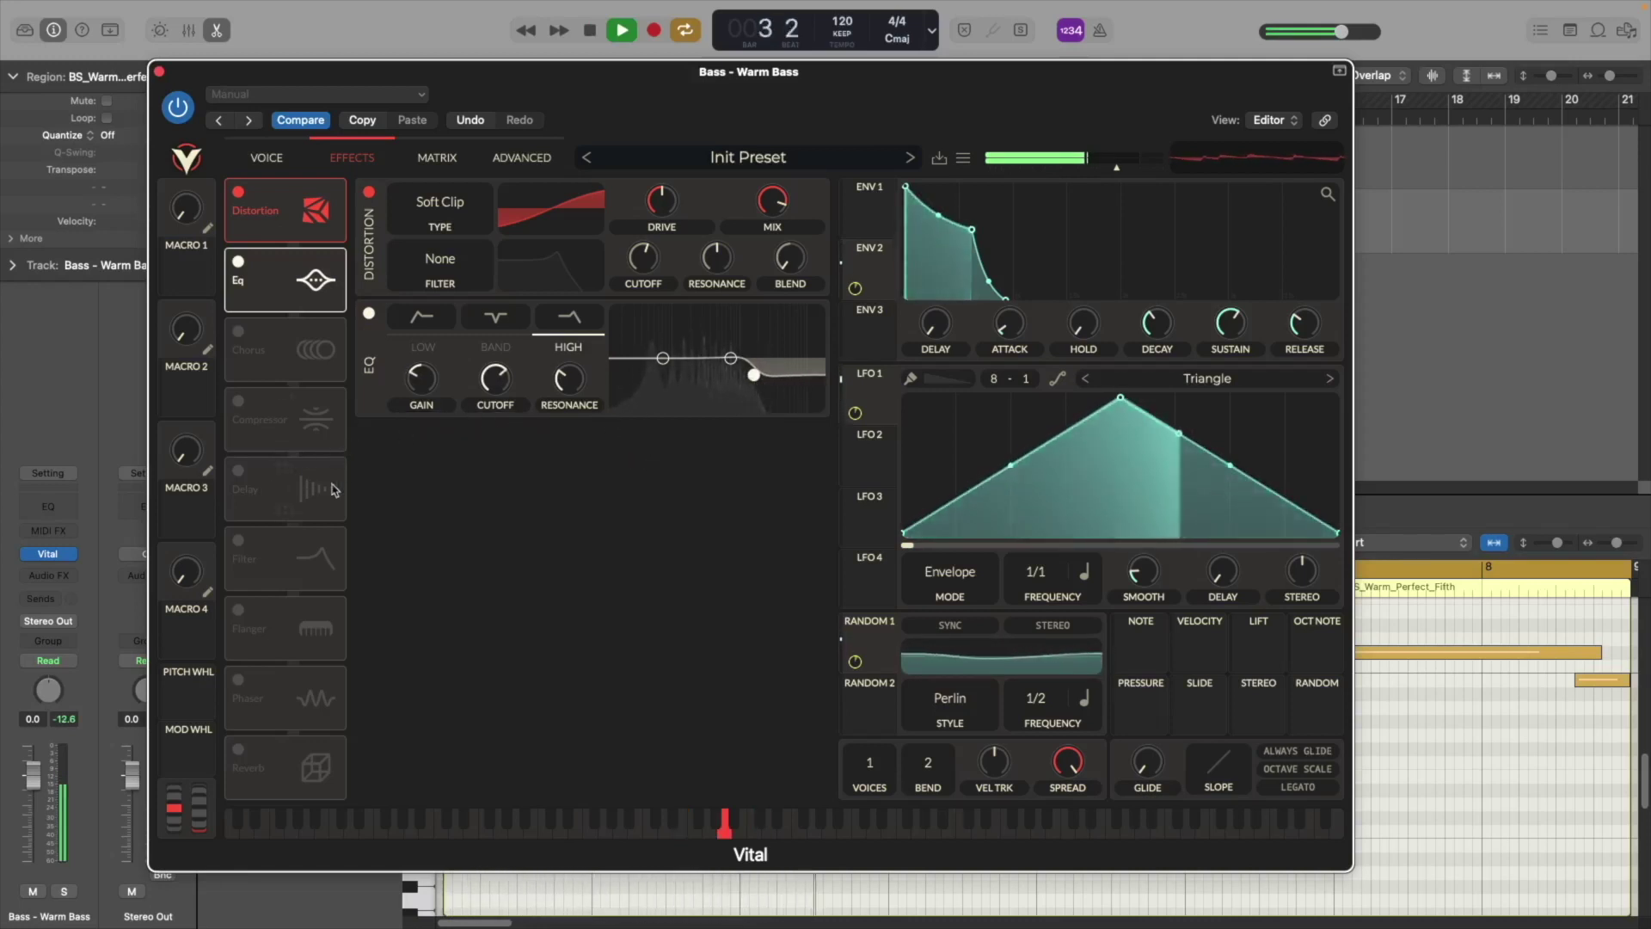
Step: Enable Reverb at roughly 17.5% mix and place it right after the EQ
key(space)
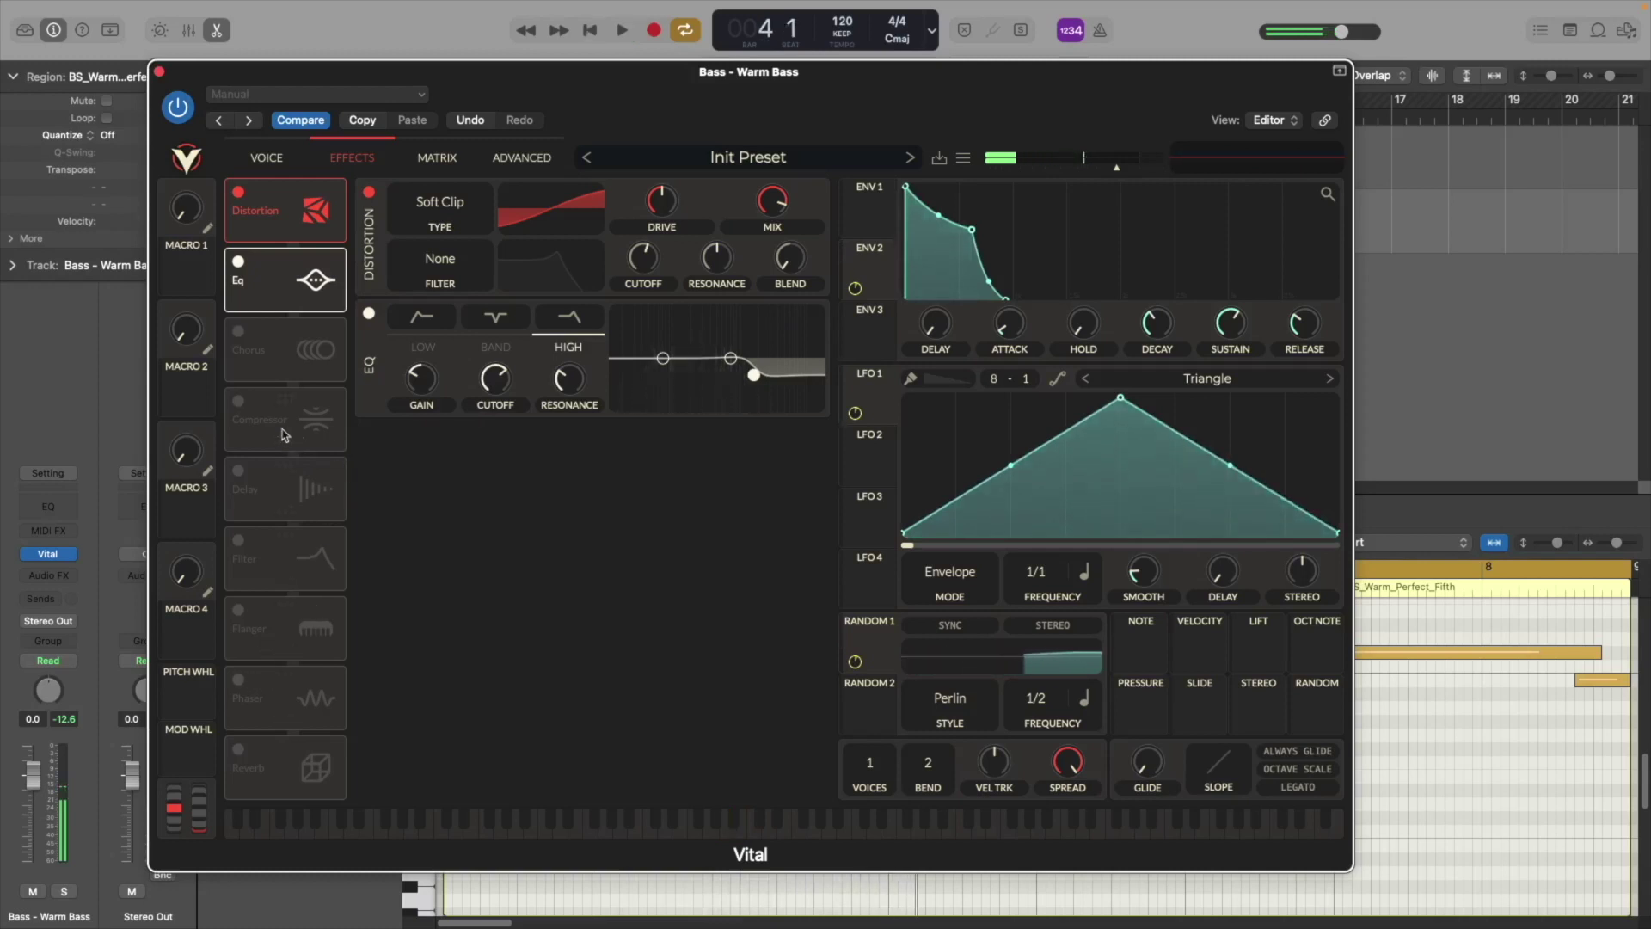
click(238, 751)
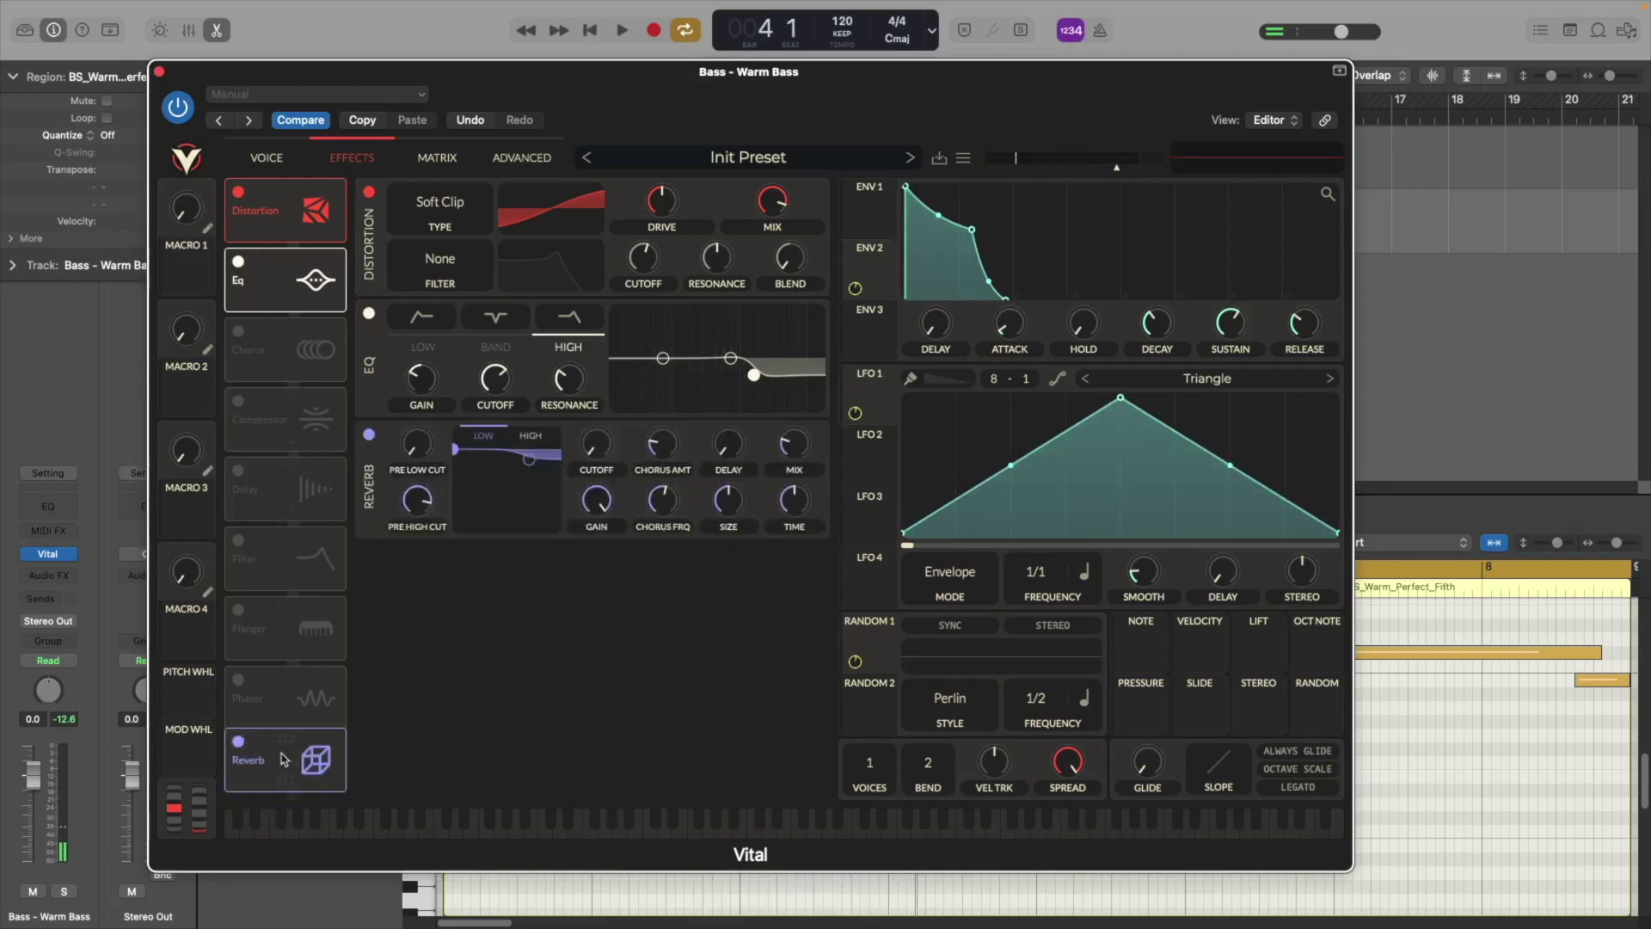
drag(240, 755, 283, 362)
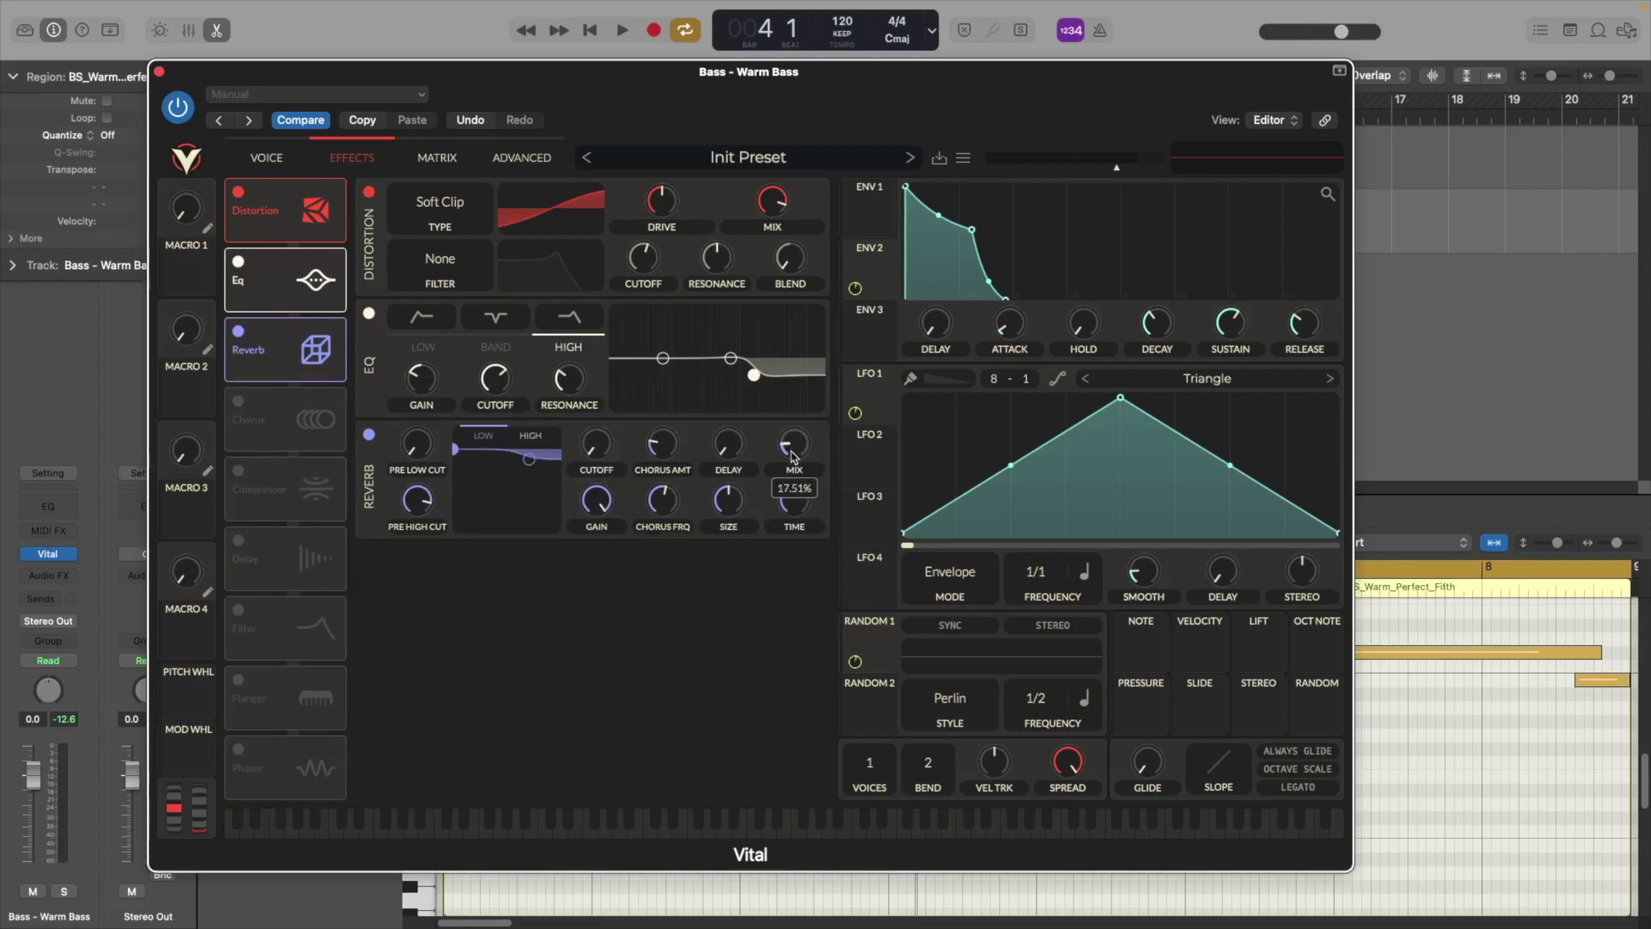
Step: Lower Filter 1's cutoff from 6.2 to about -2.658 semitones while auditioning the track
click(267, 157)
key(space)
mouse_move(365, 737)
mouse_down()
mouse_move(323, 742)
mouse_move(363, 738)
mouse_up()
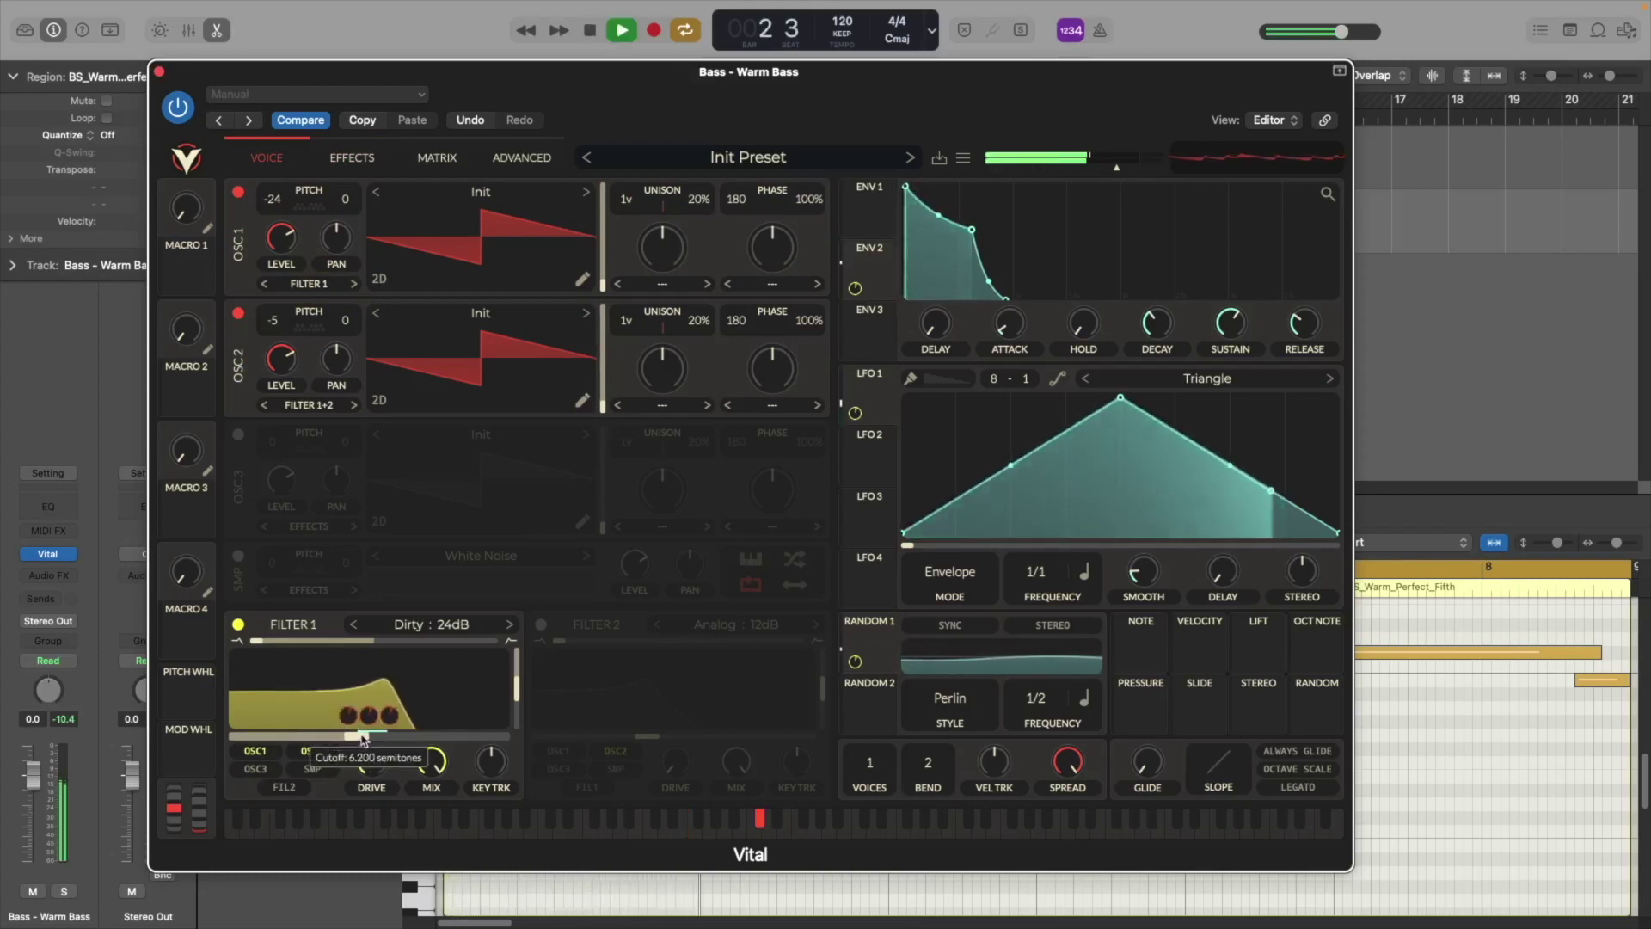
key(space)
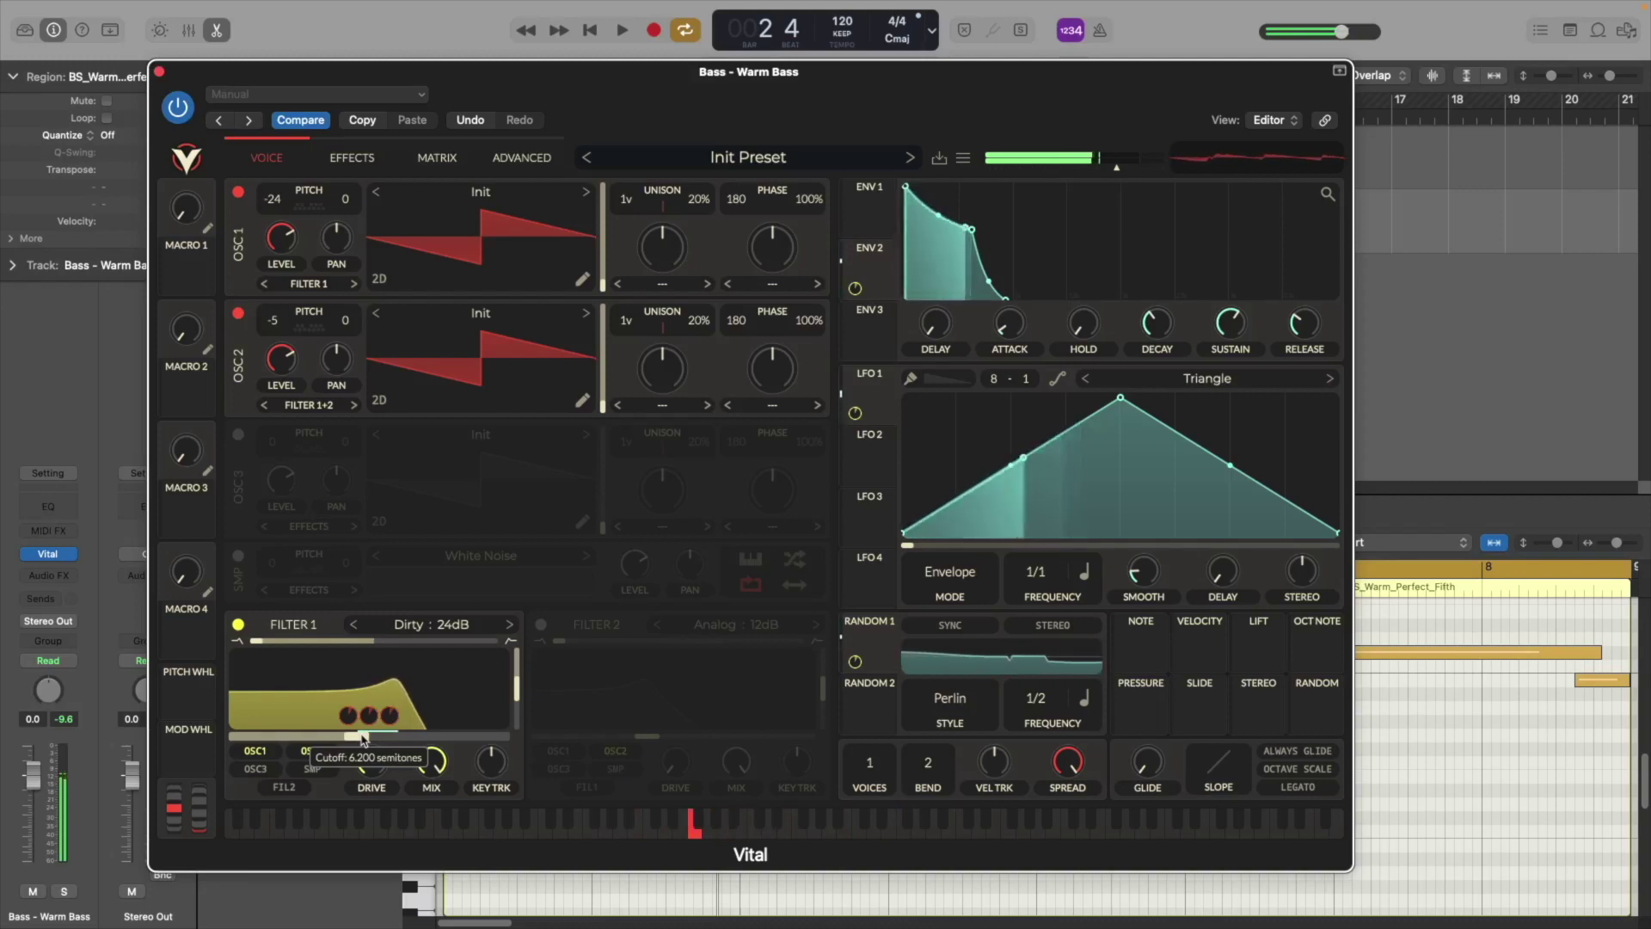
mouse_move(363, 737)
mouse_down()
mouse_move(342, 739)
mouse_move(364, 735)
mouse_up()
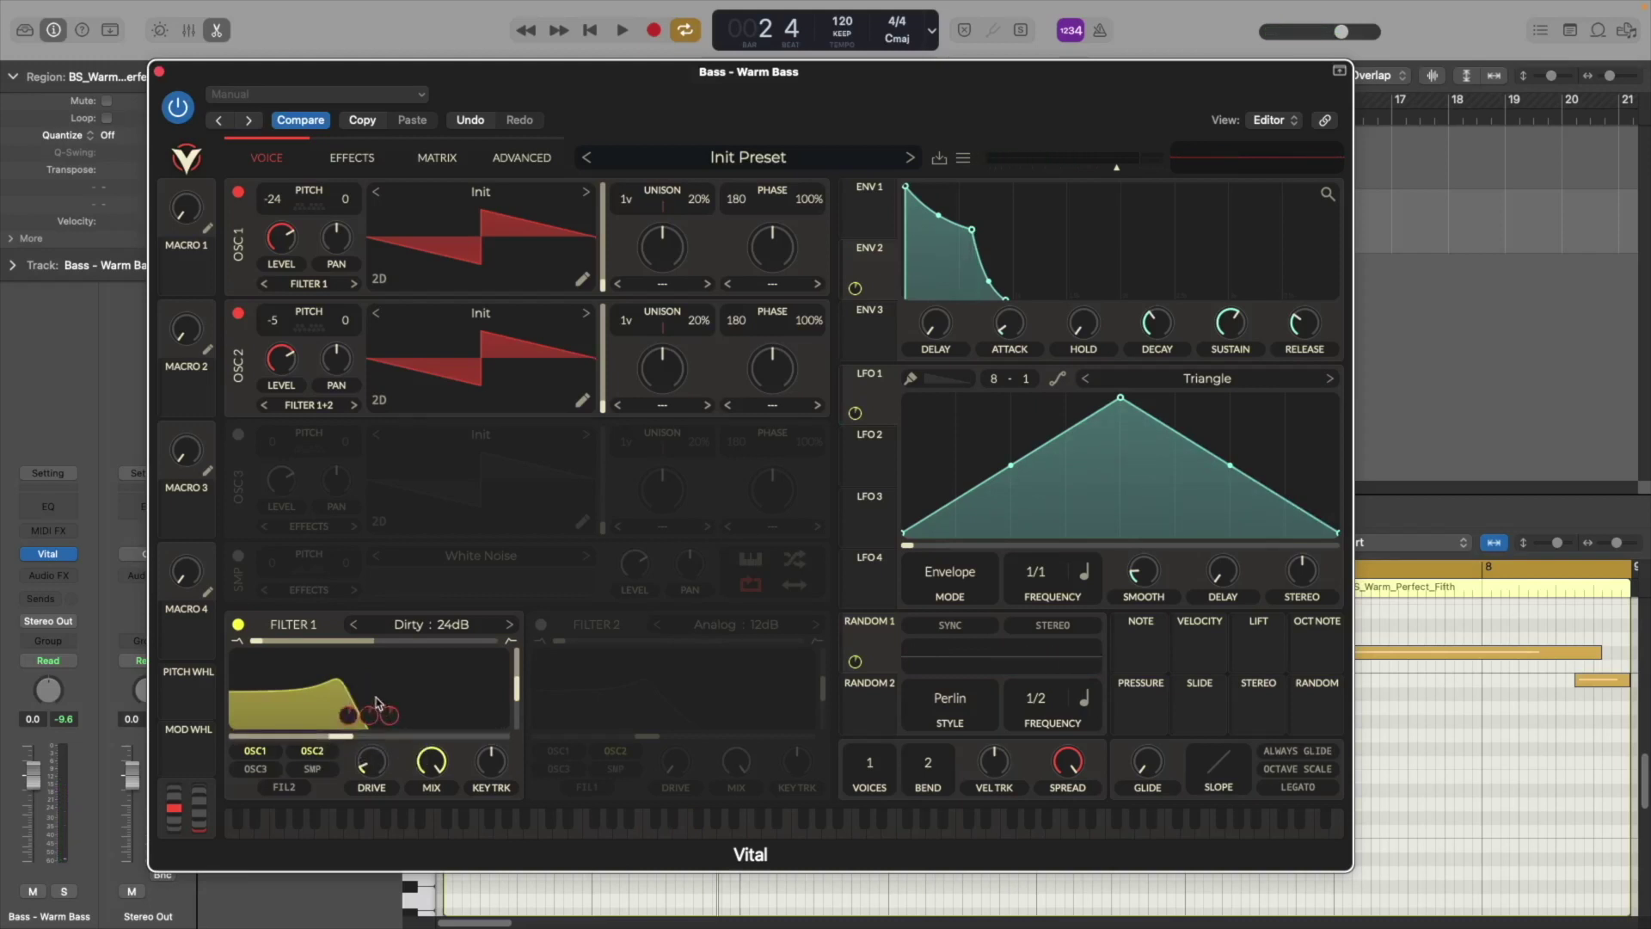
drag(353, 738, 331, 744)
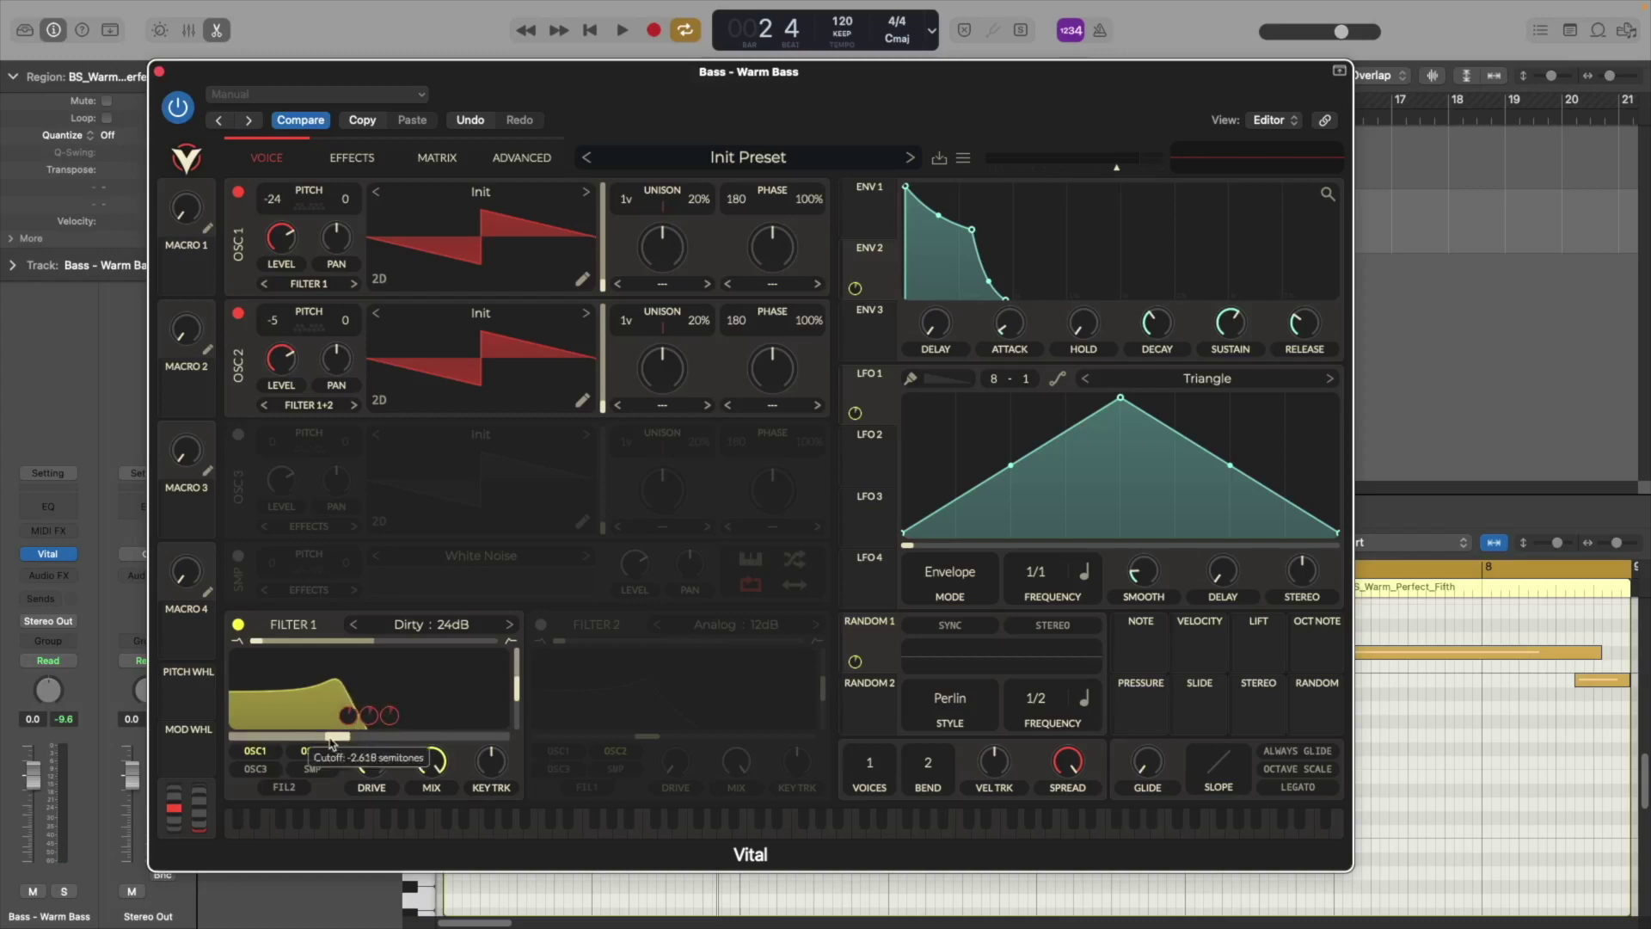